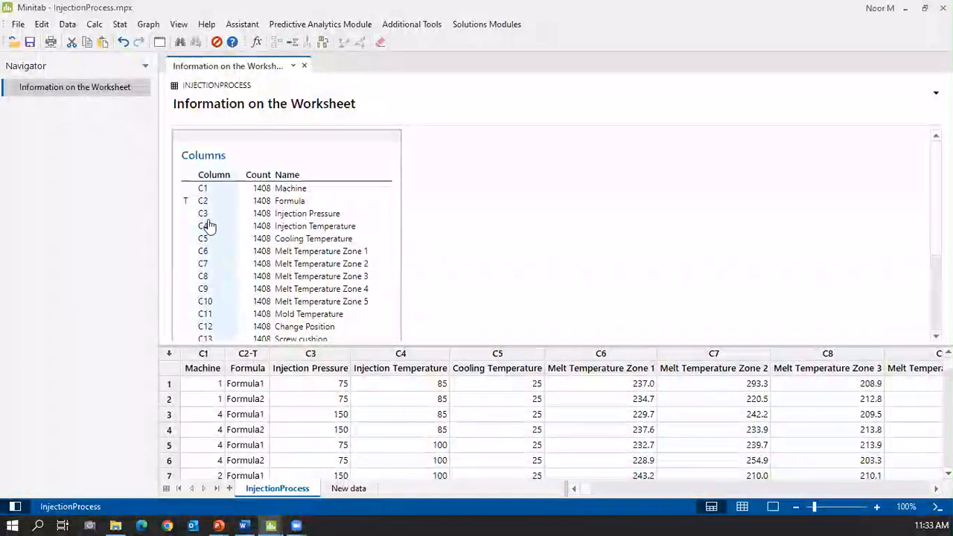
- Review the column list in the worksheet information from Machine in C1 through Strength in C22
{"action": "scroll", "coordinate": [204, 208], "scroll_direction": "down", "scroll_amount": 2}
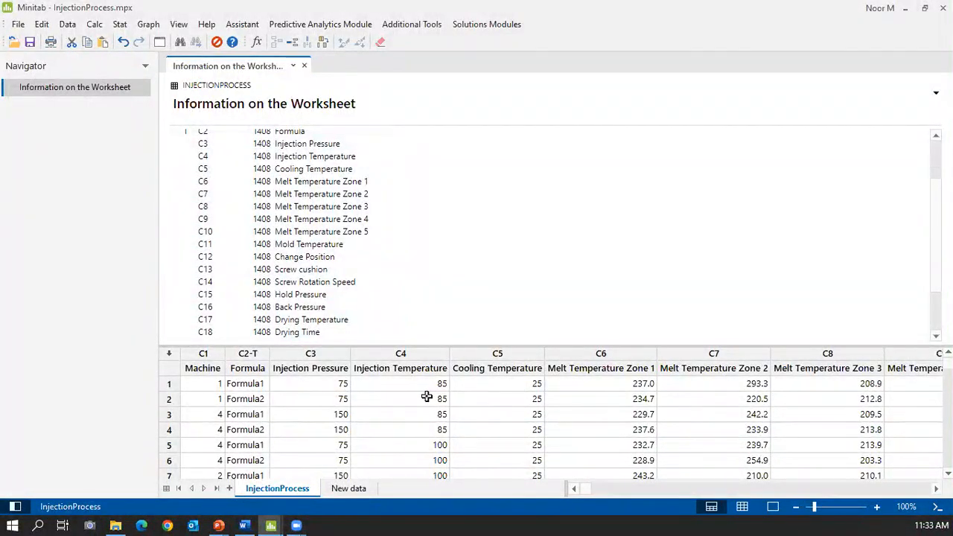
{"action": "scroll", "coordinate": [355, 300], "scroll_direction": "down", "scroll_amount": 2}
{"action": "scroll", "coordinate": [355, 300], "scroll_direction": "up", "scroll_amount": 2}
{"action": "scroll", "coordinate": [354, 300], "scroll_direction": "up", "scroll_amount": 2}
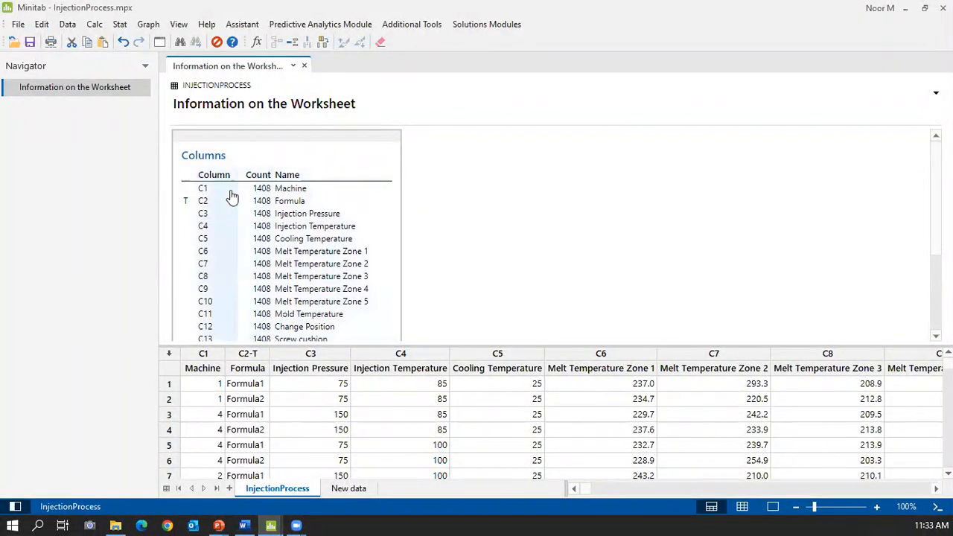
{"action": "scroll", "coordinate": [562, 279], "scroll_direction": "down", "scroll_amount": 2}
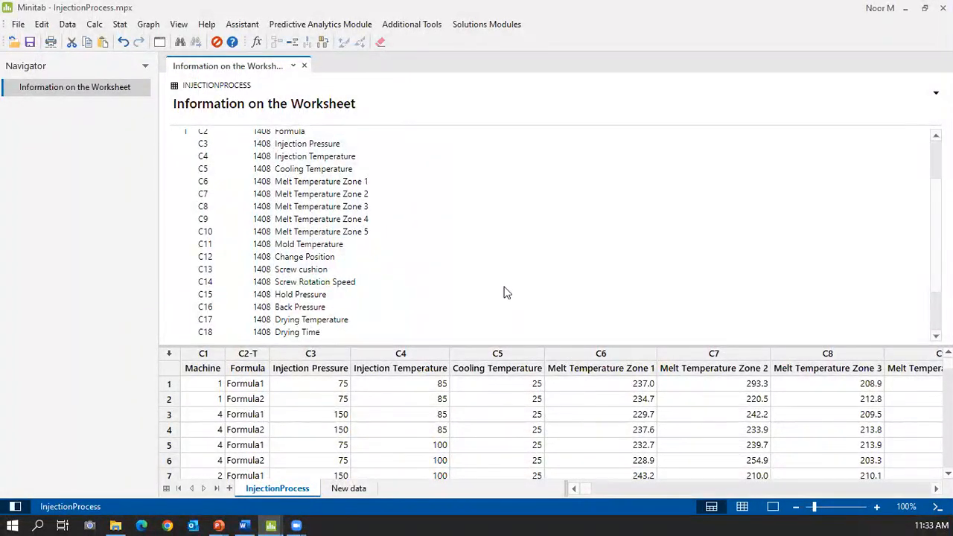
{"action": "left_click", "coordinate": [120, 24]}
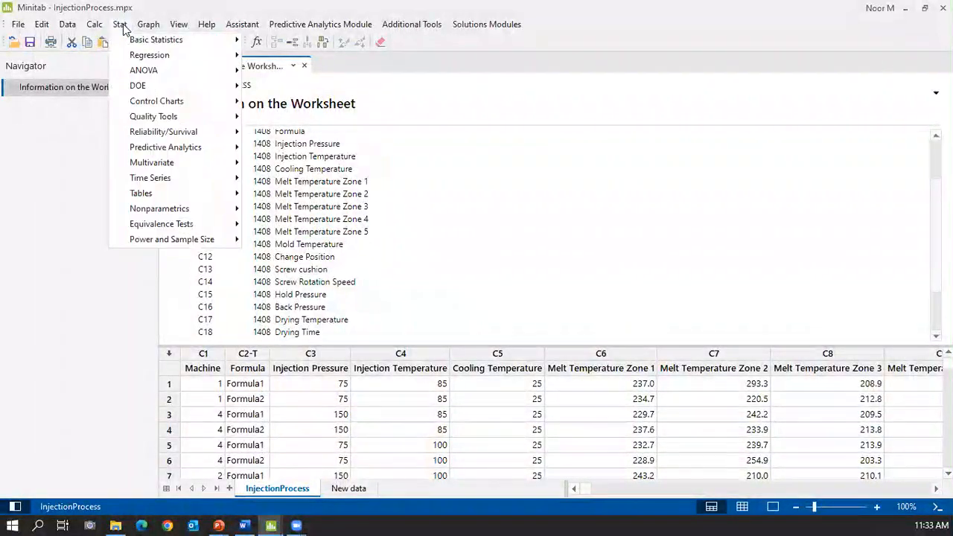
{"action": "left_click", "coordinate": [680, 355]}
{"action": "scroll", "coordinate": [242, 336], "scroll_direction": "down", "scroll_amount": 1}
{"action": "left_click_drag", "start_coordinate": [243, 335], "coordinate": [300, 321]}
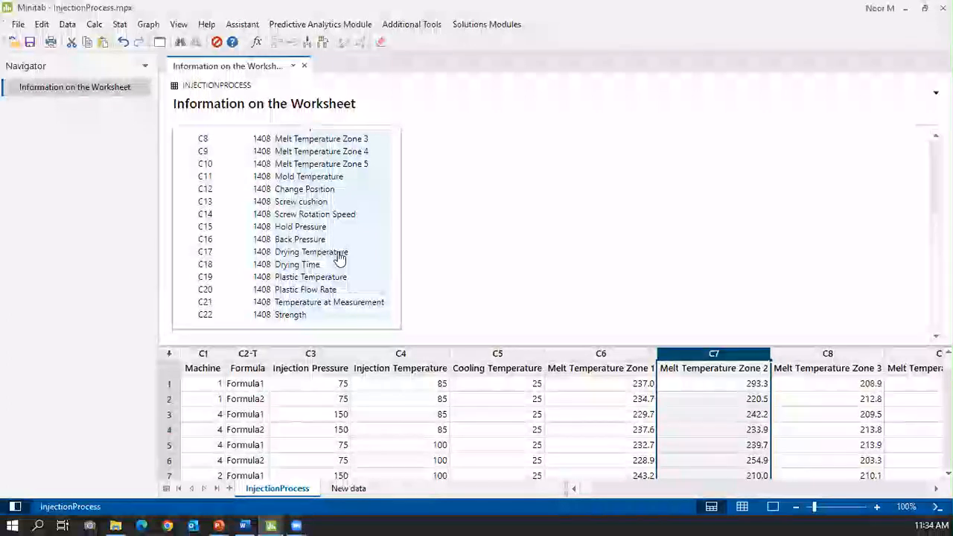
{"action": "left_click", "coordinate": [122, 25]}
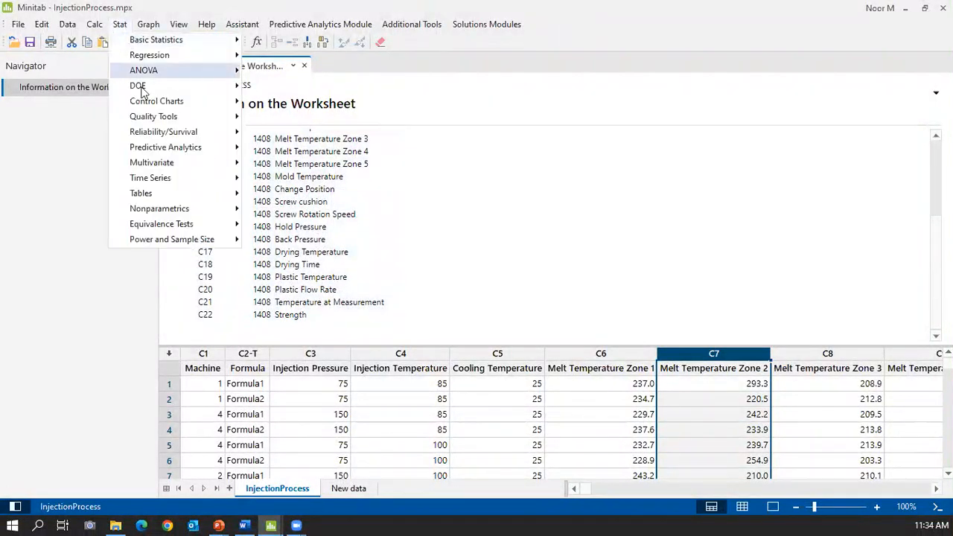
{"action": "mouse_move", "coordinate": [192, 159]}
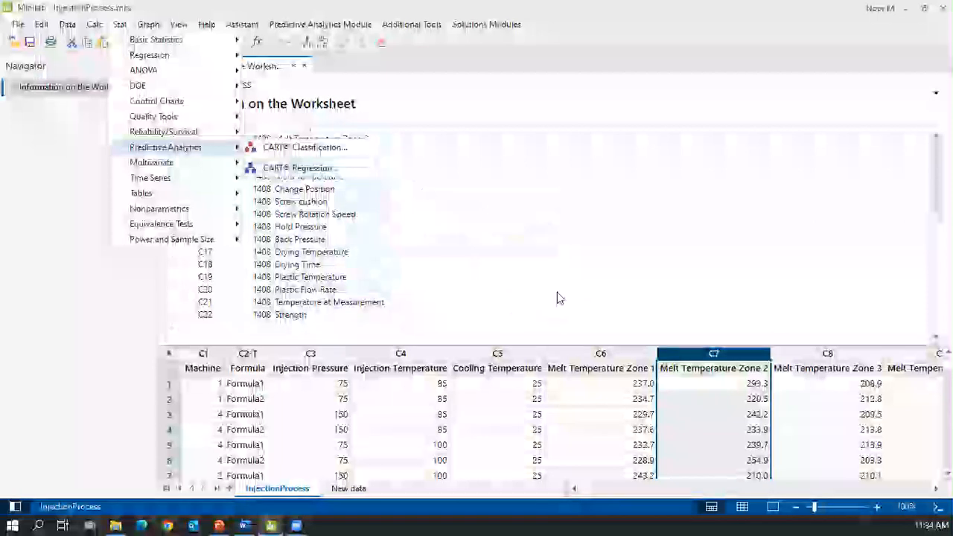
- Browse the InjectionProcess worksheet data across its columns as far as the Strength column
{"action": "left_click", "coordinate": [827, 353]}
{"action": "left_click", "coordinate": [828, 352]}
{"action": "key", "text": "Right"}
{"action": "key", "text": "Right"}
{"action": "key", "text": "Right"}
{"action": "key", "text": "Right"}
{"action": "key", "text": "Right"}
{"action": "key", "text": "Right"}
{"action": "key", "text": "Right"}
{"action": "key", "text": "Right"}
{"action": "key", "text": "Right"}
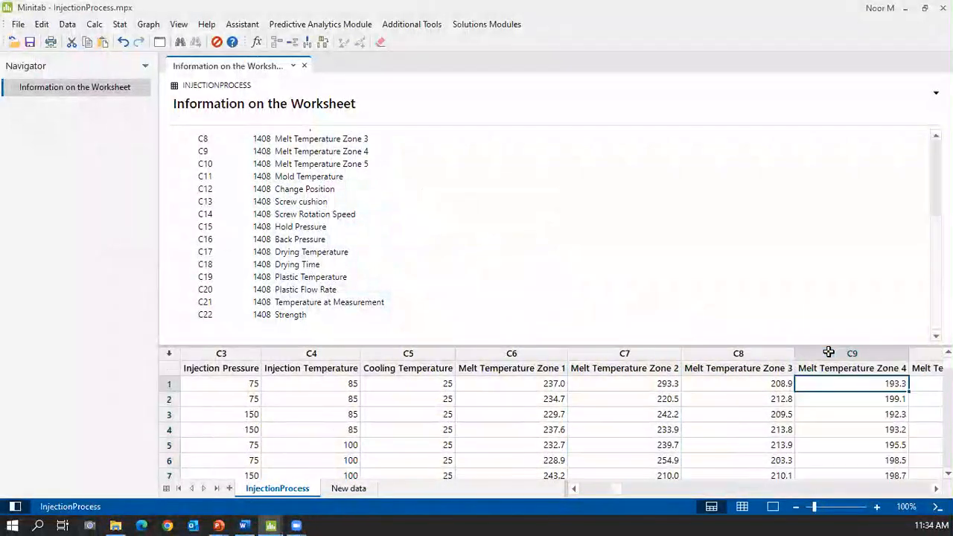
{"action": "key", "text": "Right"}
{"action": "key", "text": "Right"}
{"action": "key", "text": "Right"}
{"action": "key", "text": "Right"}
{"action": "key", "text": "Right"}
{"action": "key", "text": "Right"}
{"action": "key", "text": "Right"}
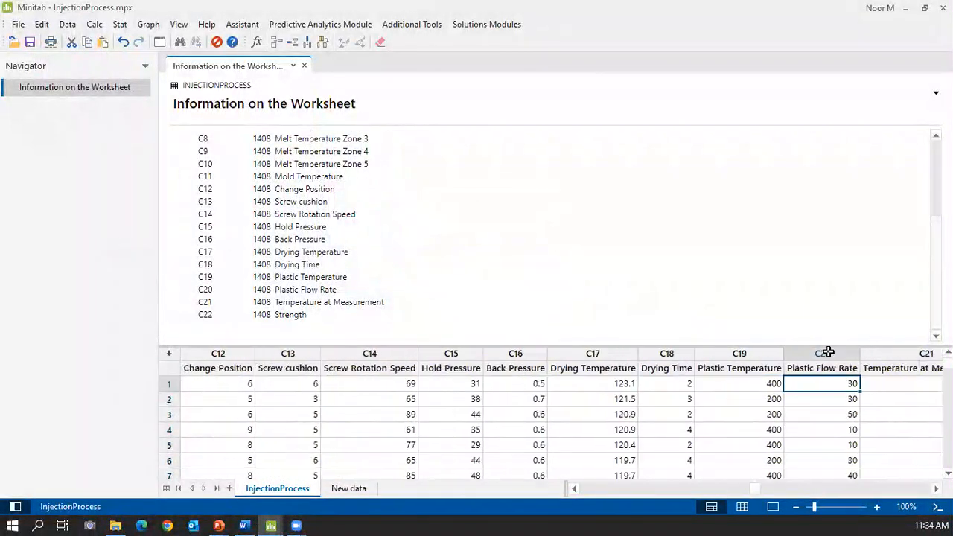
{"action": "key", "text": "Left"}
{"action": "key", "text": "Left"}
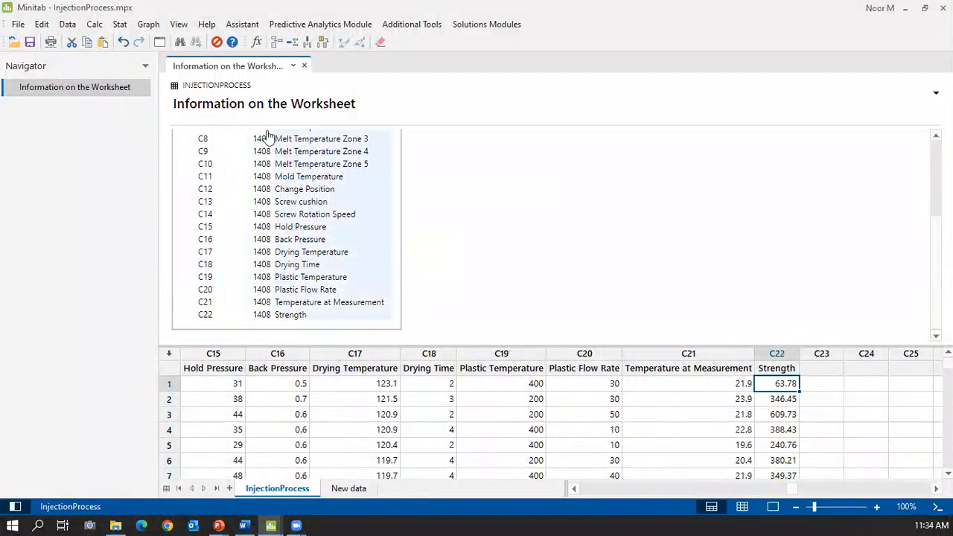
- Start a CART Regression analysis with Strength as the response
{"action": "left_click", "coordinate": [120, 24]}
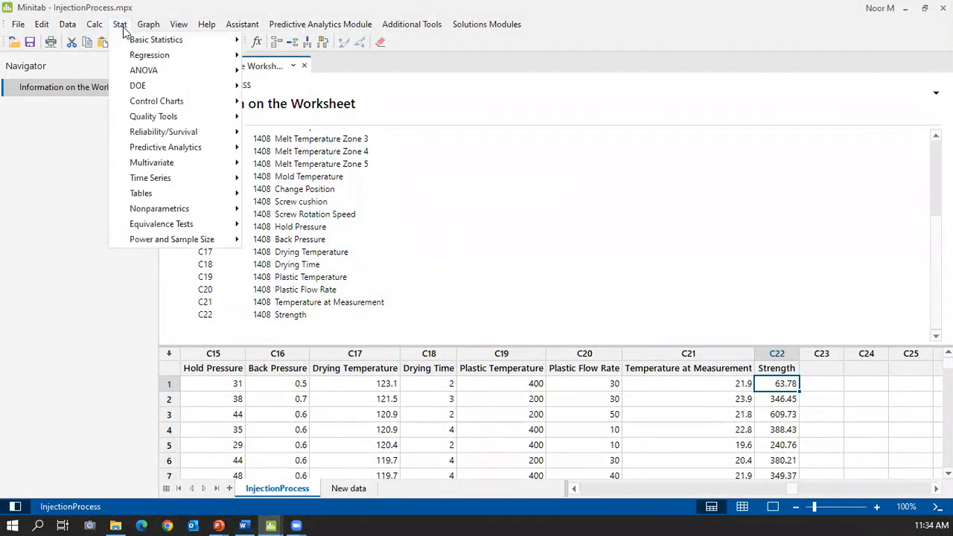
{"action": "mouse_move", "coordinate": [209, 145]}
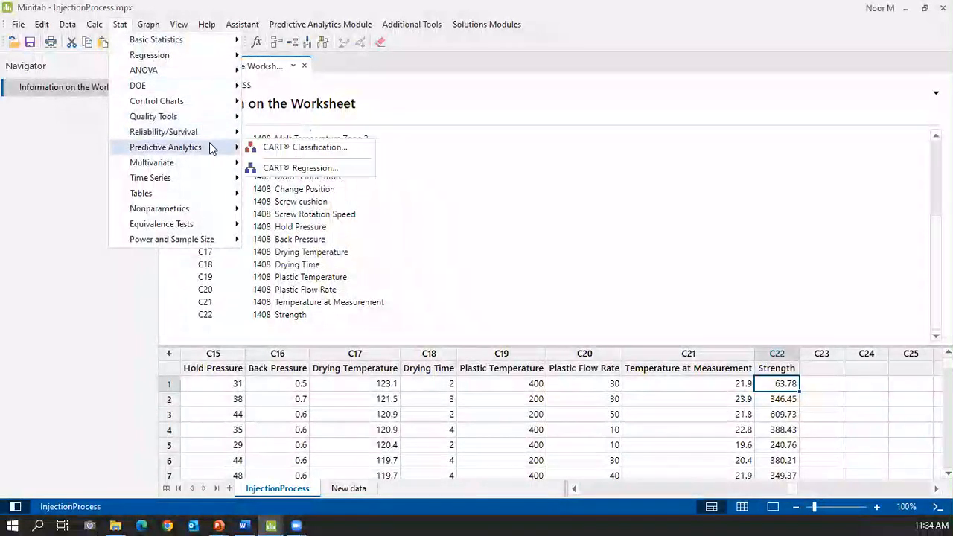
{"action": "left_click", "coordinate": [343, 169]}
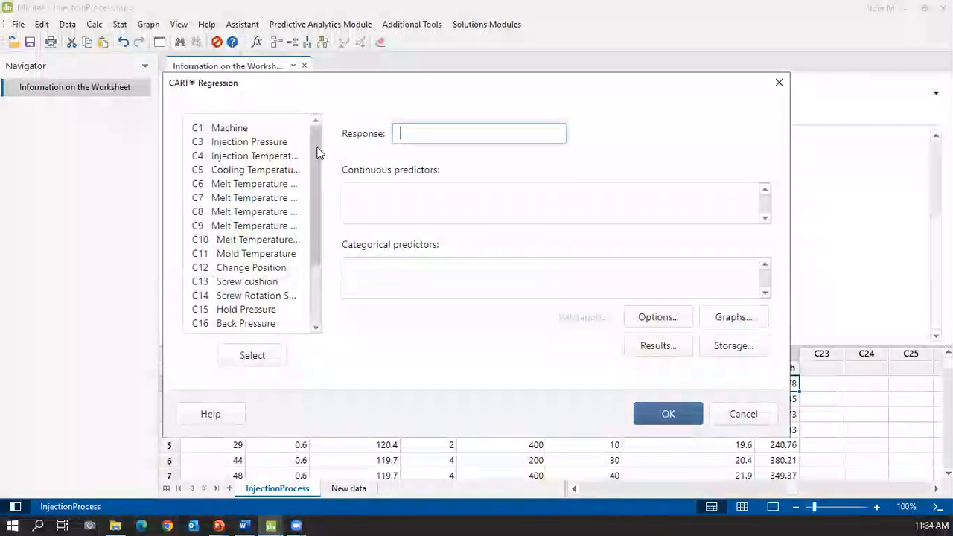
{"action": "left_click_drag", "start_coordinate": [312, 163], "coordinate": [335, 249]}
{"action": "double_click", "coordinate": [242, 322]}
- Assign Machine and Injection Pressure through Temperature at Measurement as continuous predictors, and Formula as the categorical predictor
{"action": "left_click", "coordinate": [379, 208]}
{"action": "scroll", "coordinate": [244, 174], "scroll_direction": "up", "scroll_amount": 3}
{"action": "left_click_drag", "start_coordinate": [238, 127], "coordinate": [246, 309]}
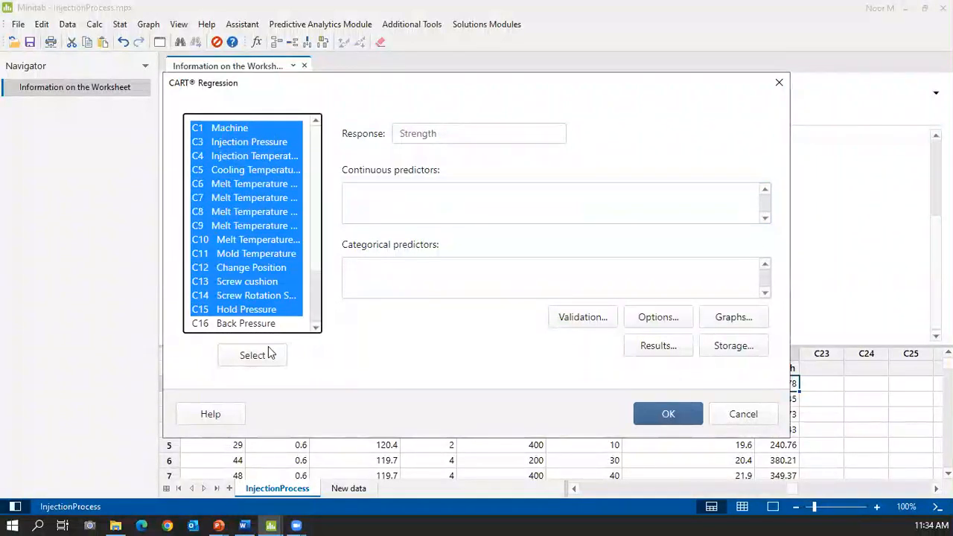
{"action": "left_click_drag", "start_coordinate": [269, 355], "coordinate": [253, 355]}
{"action": "left_click", "coordinate": [253, 355]}
{"action": "left_click", "coordinate": [383, 274]}
{"action": "double_click", "coordinate": [230, 134]}
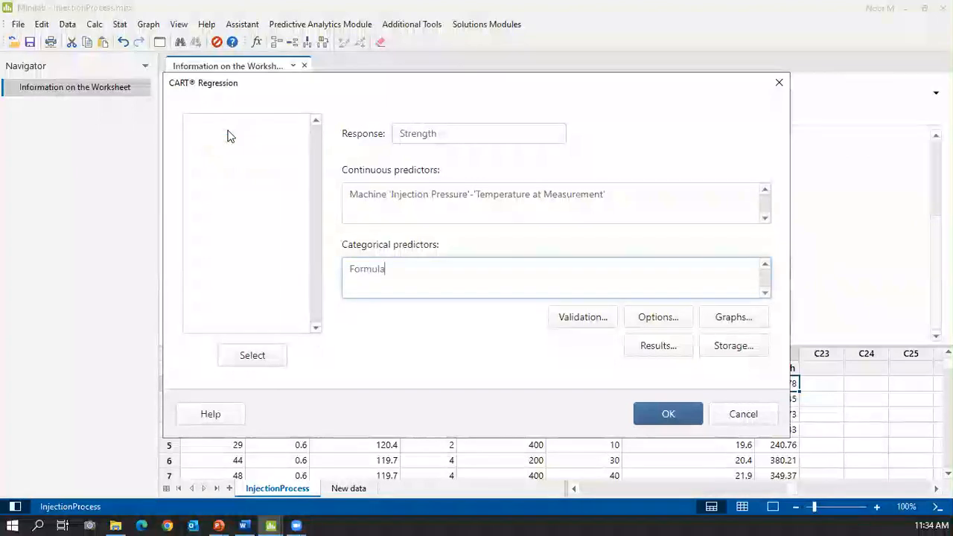
- Review the available validation methods and keep K-fold cross-validation with 10 randomly assigned folds
{"action": "left_click", "coordinate": [570, 323]}
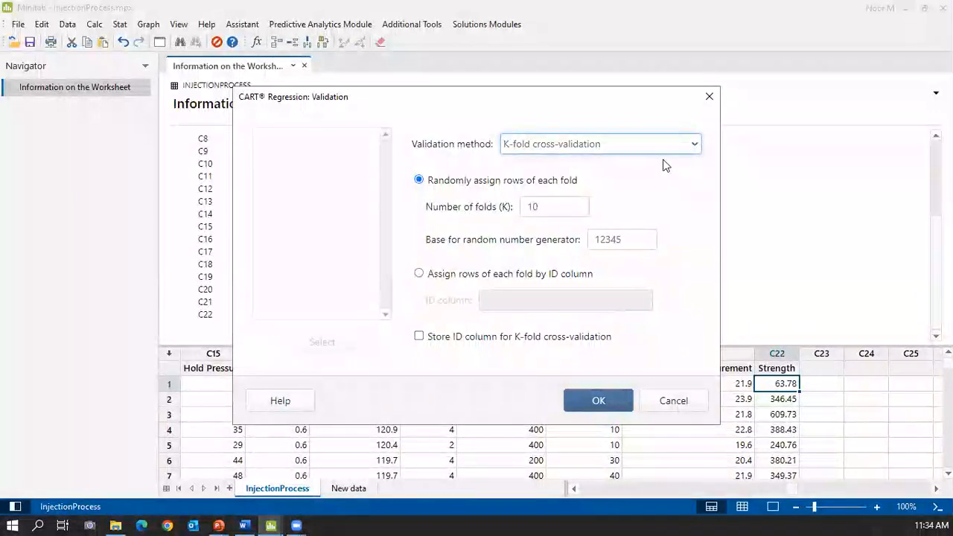
{"action": "left_click", "coordinate": [516, 149]}
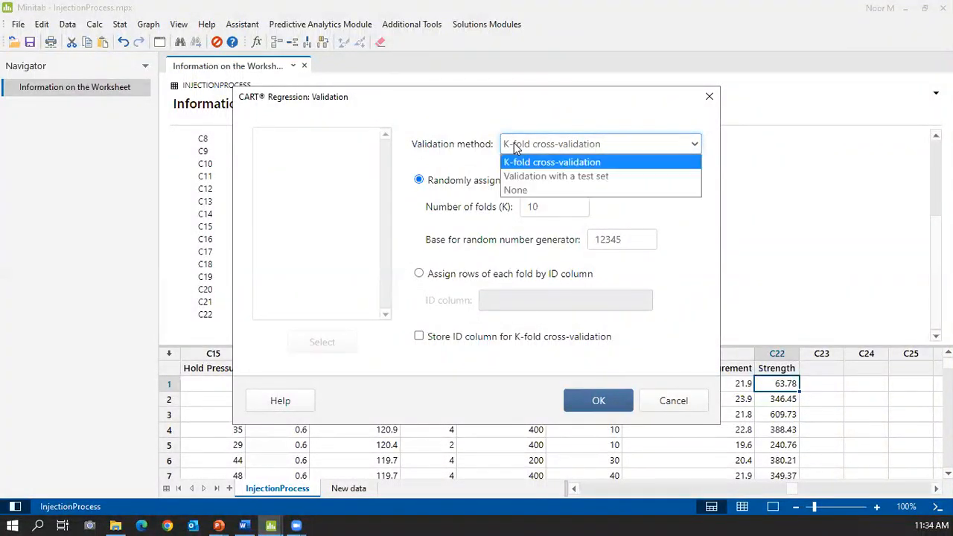
{"action": "left_click", "coordinate": [455, 166]}
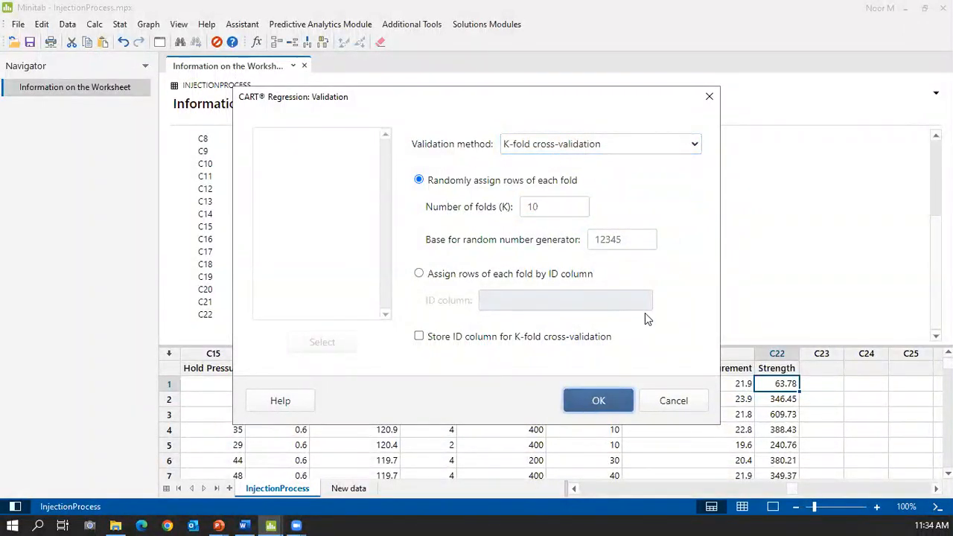
{"action": "left_click", "coordinate": [591, 415]}
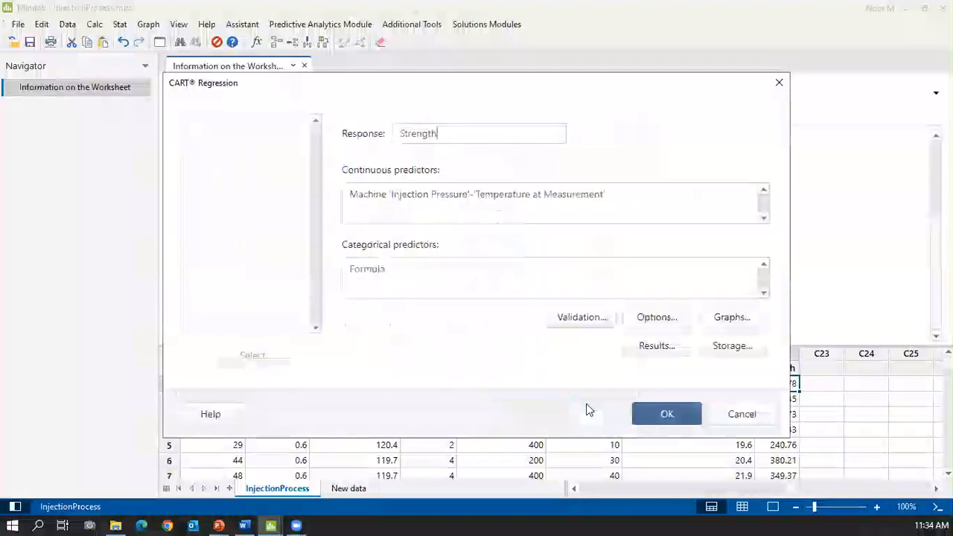
- Accept the tree options with least squared error splitting and K = 1 standard error, and run the CART regression
{"action": "left_click", "coordinate": [683, 322]}
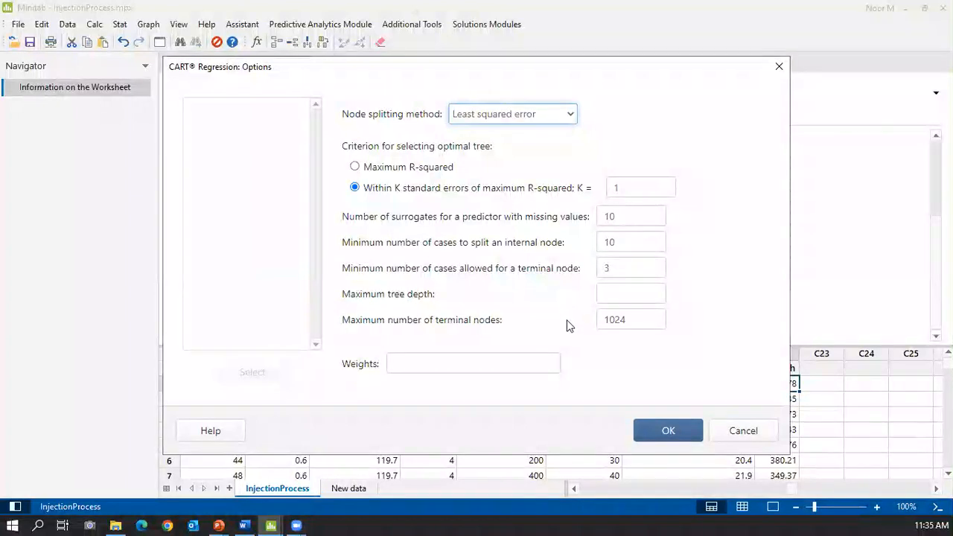
{"action": "left_click", "coordinate": [665, 434]}
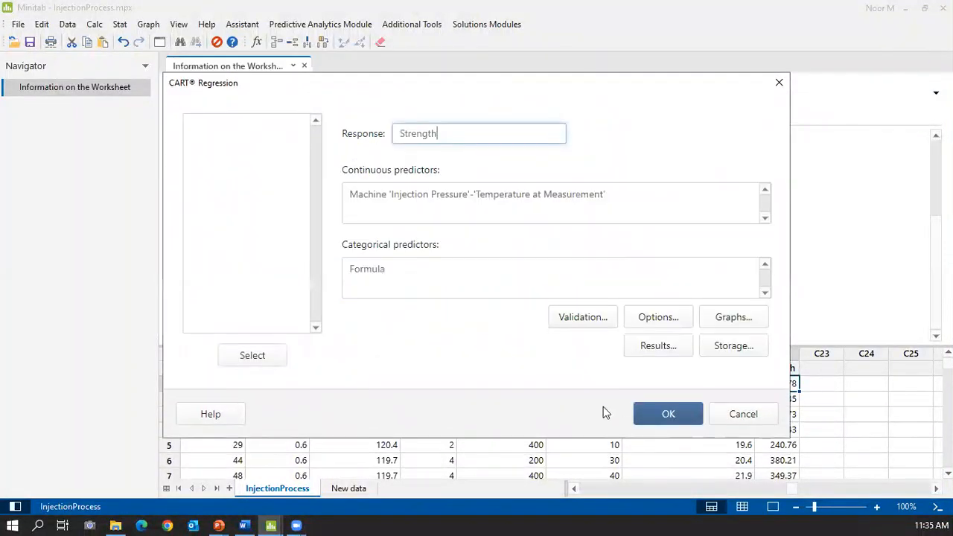
{"action": "left_click", "coordinate": [649, 421]}
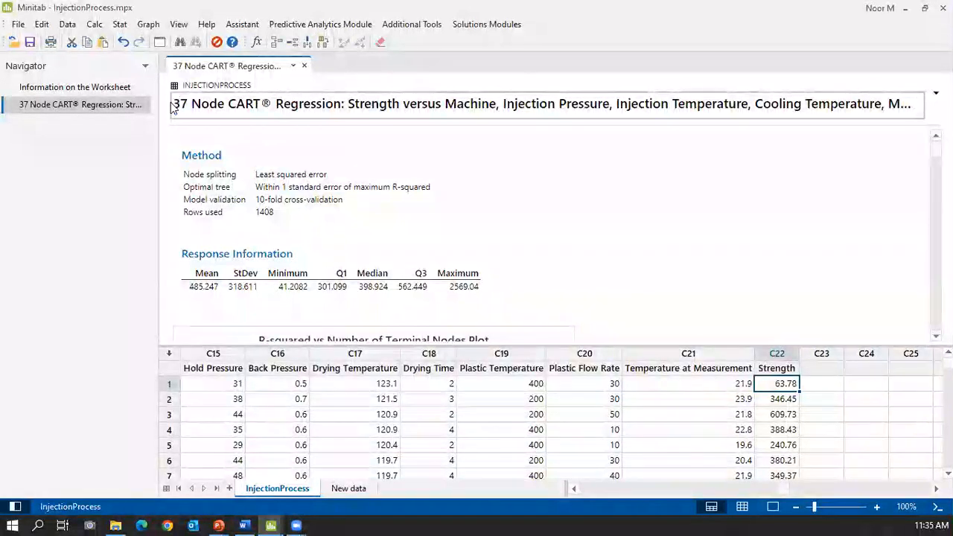
- Look over the CART regression output and open the selection of an alternative tree
{"action": "left_click_drag", "start_coordinate": [173, 104], "coordinate": [191, 103]}
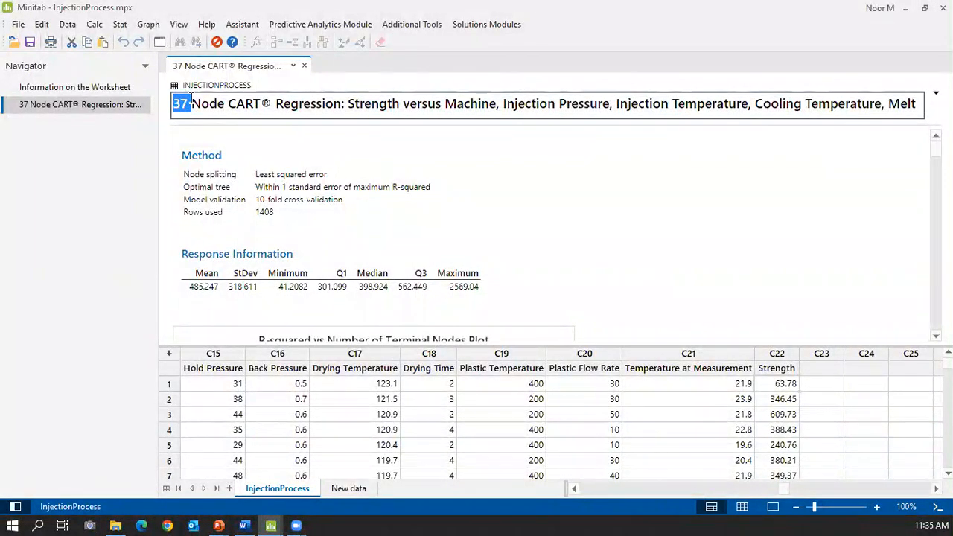
{"action": "left_click", "coordinate": [447, 385]}
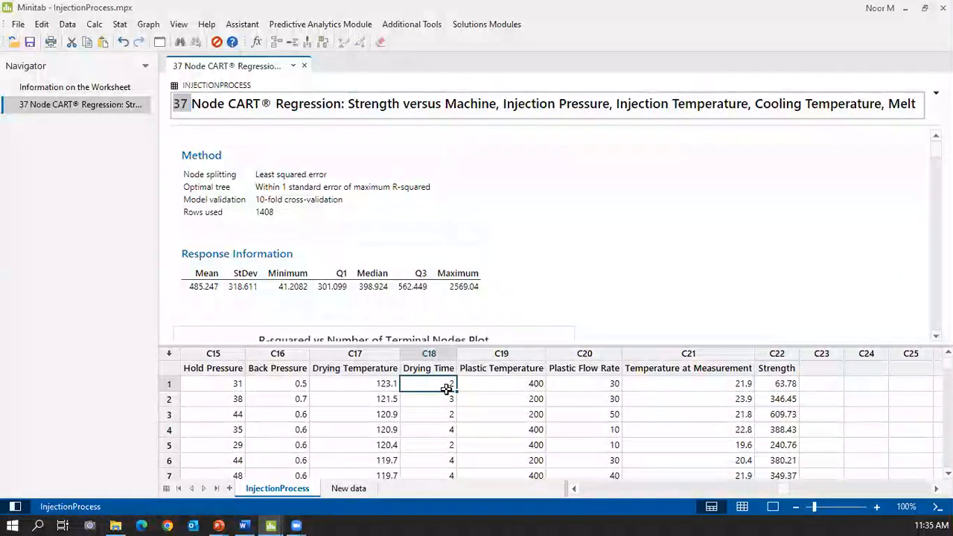
{"action": "scroll", "coordinate": [530, 256], "scroll_direction": "down", "scroll_amount": 5}
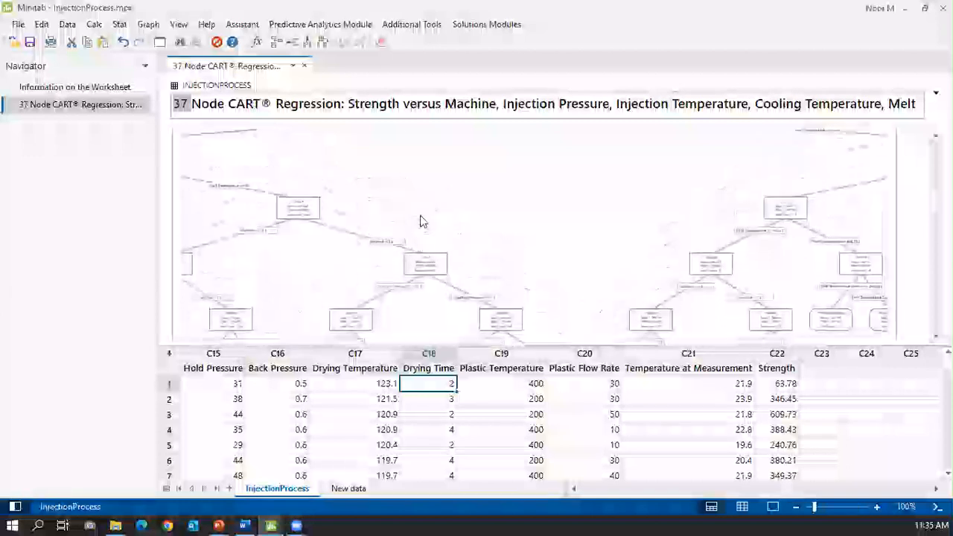
{"action": "scroll", "coordinate": [419, 219], "scroll_direction": "up", "scroll_amount": 2}
{"action": "left_click", "coordinate": [272, 198]}
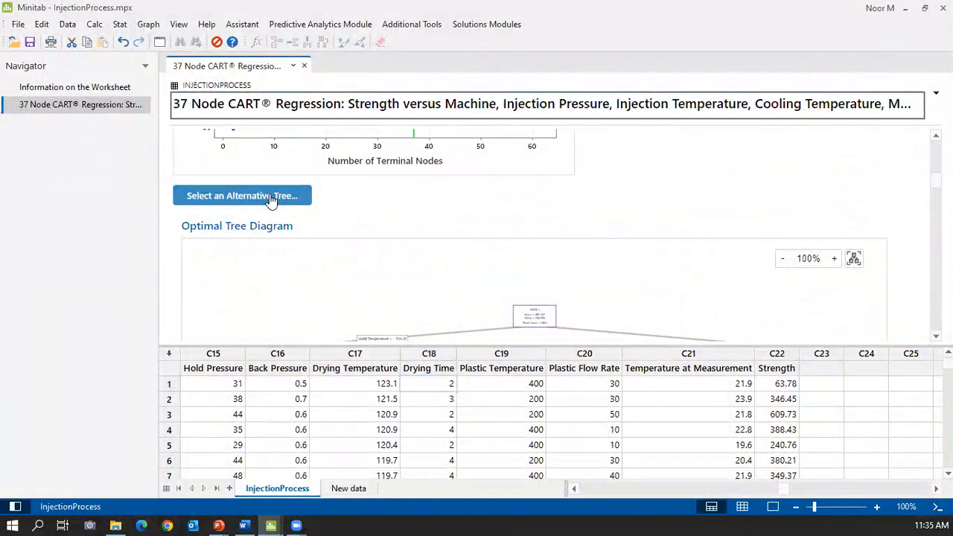
{"action": "left_click", "coordinate": [269, 198]}
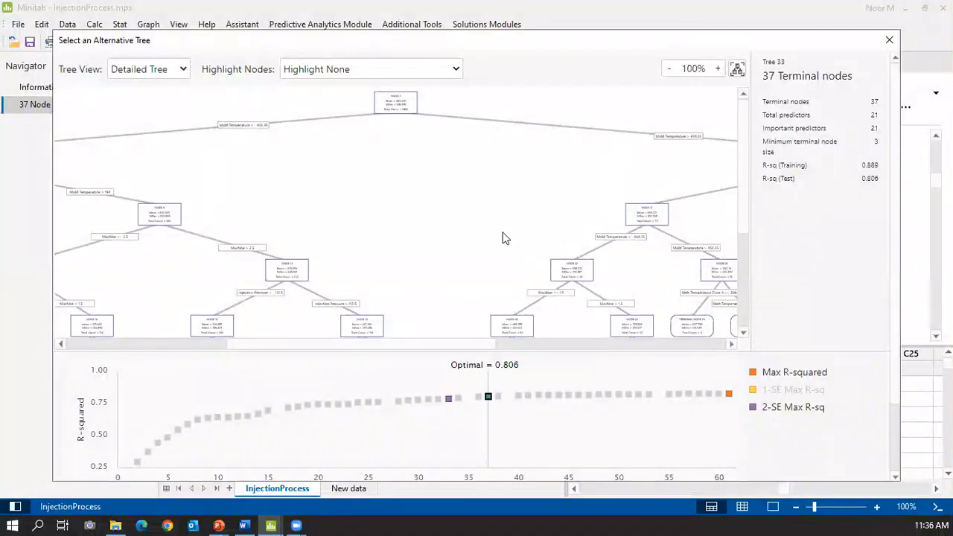
- Inspect the details and splitting rules of terminal node 1 in the optimal tree's detailed view
{"action": "scroll", "coordinate": [503, 238], "scroll_direction": "down", "scroll_amount": 5}
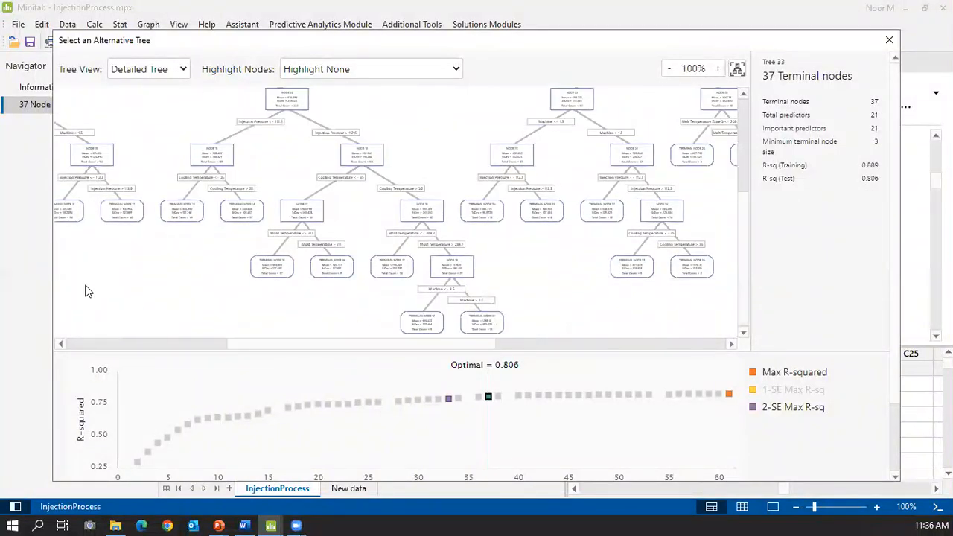
{"action": "left_click_drag", "start_coordinate": [451, 347], "coordinate": [206, 347]}
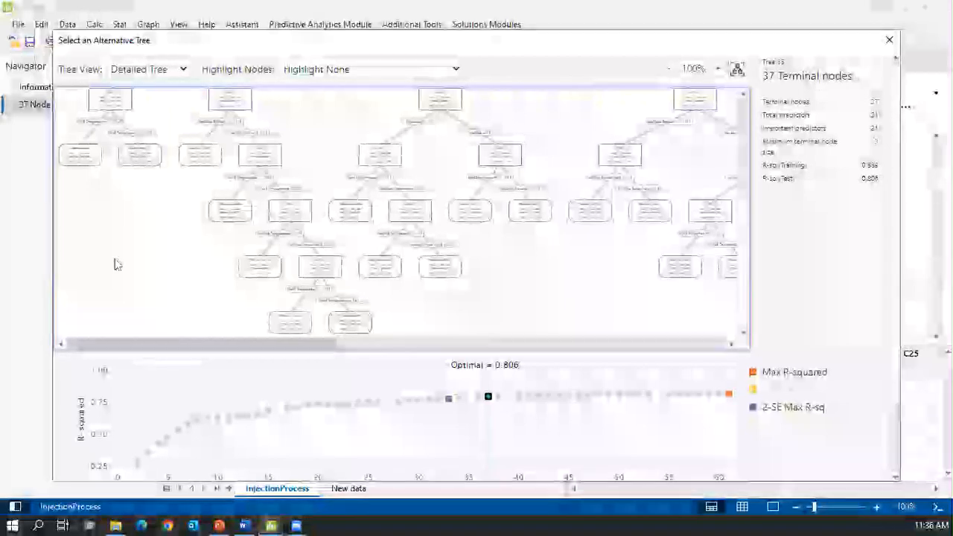
{"action": "left_click", "coordinate": [69, 160]}
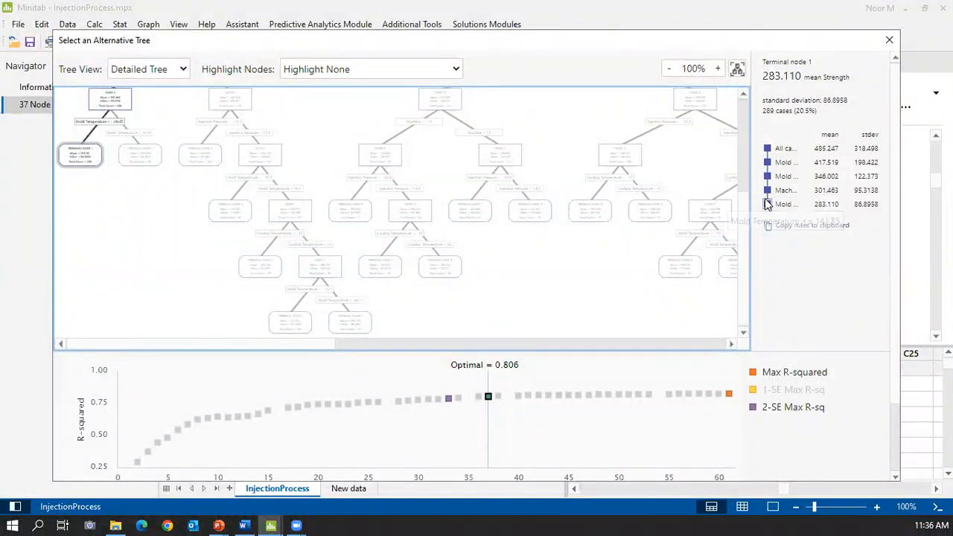
- Show the tree with 2 terminal nodes and examine the details of both terminal nodes
{"action": "left_click", "coordinate": [135, 463]}
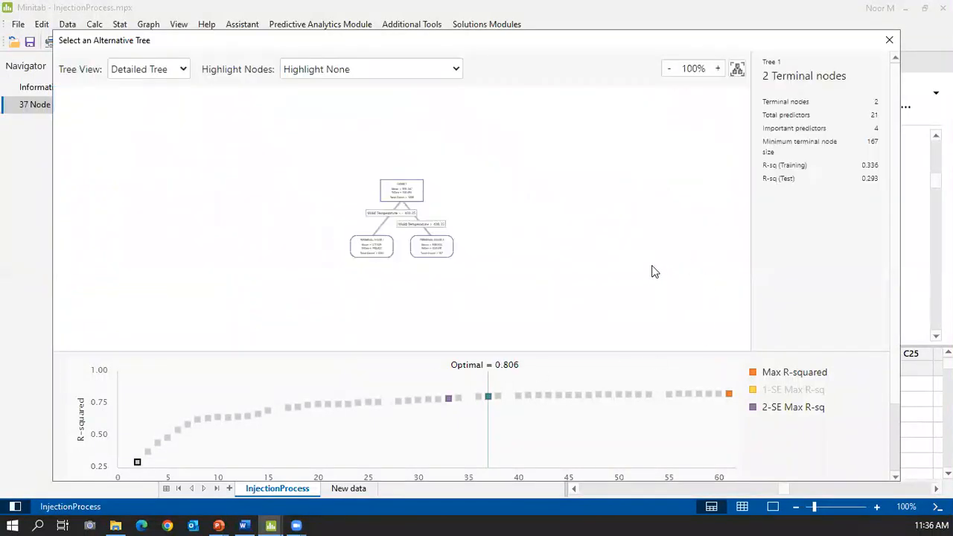
{"action": "scroll", "coordinate": [648, 266], "scroll_direction": "up", "scroll_amount": 5}
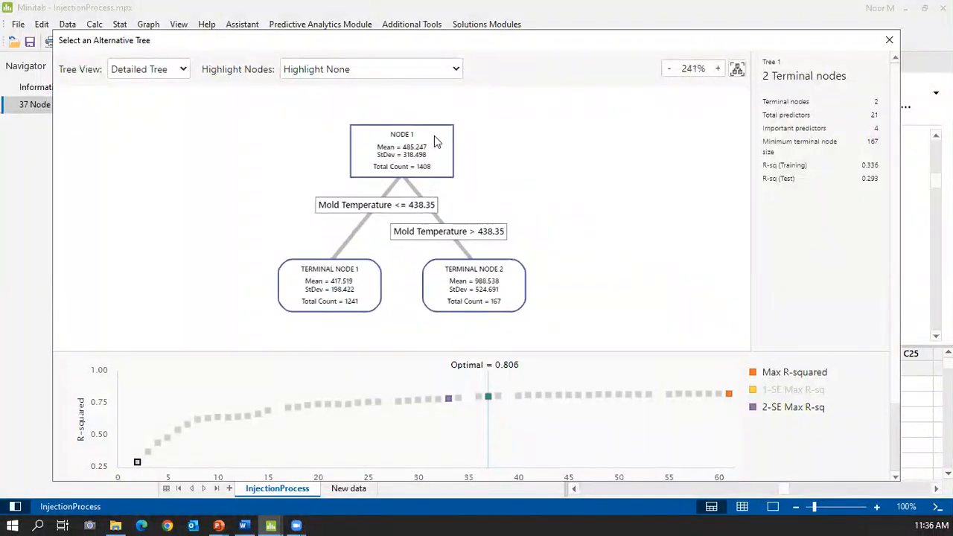
{"action": "left_click", "coordinate": [323, 293]}
{"action": "left_click", "coordinate": [510, 292]}
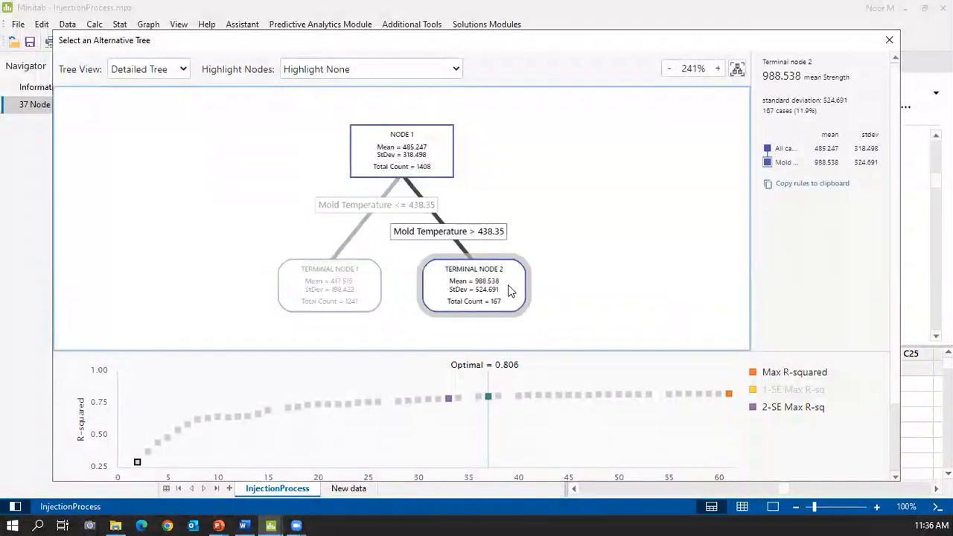
- Show the optimal tree with 37 terminal nodes and highlight its 5 nodes with the highest means
{"action": "left_click", "coordinate": [489, 399]}
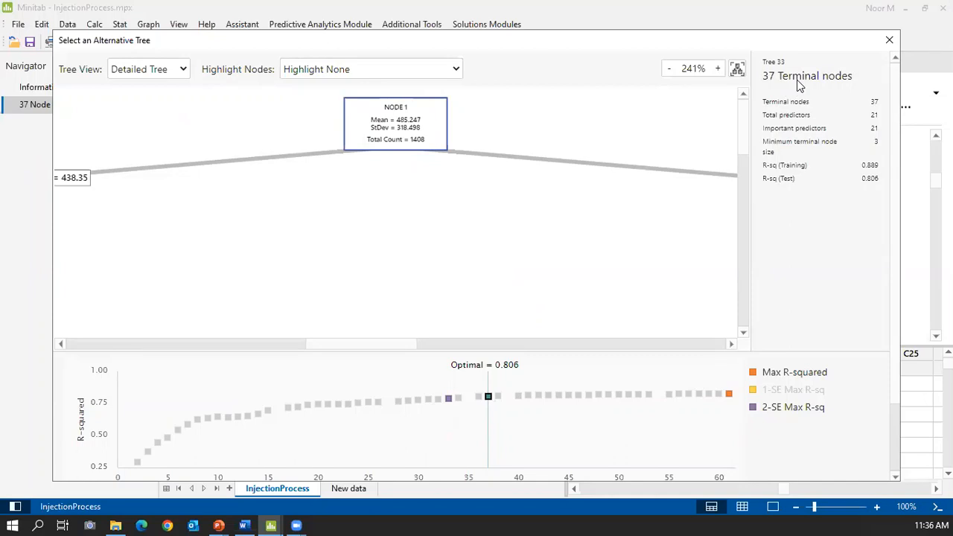
{"action": "left_click", "coordinate": [456, 70]}
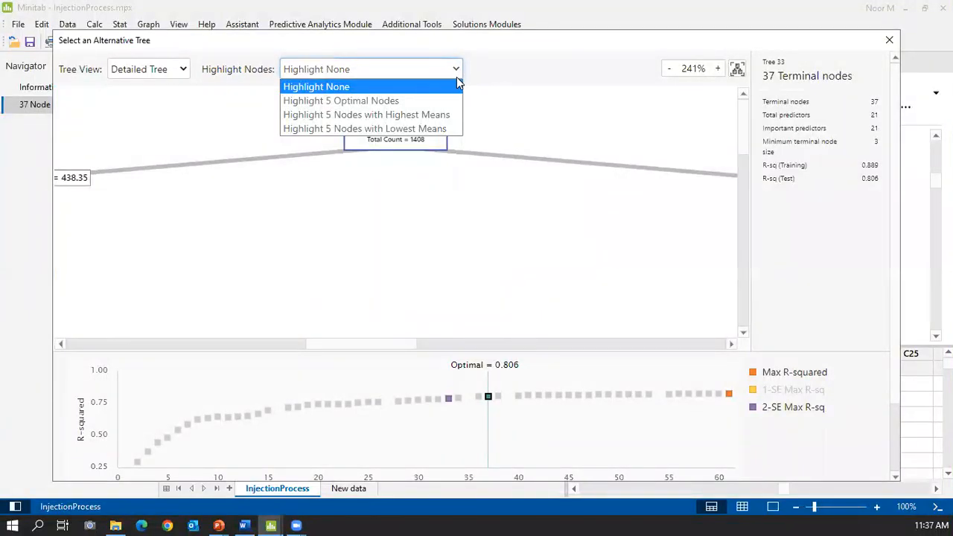
{"action": "left_click", "coordinate": [454, 117]}
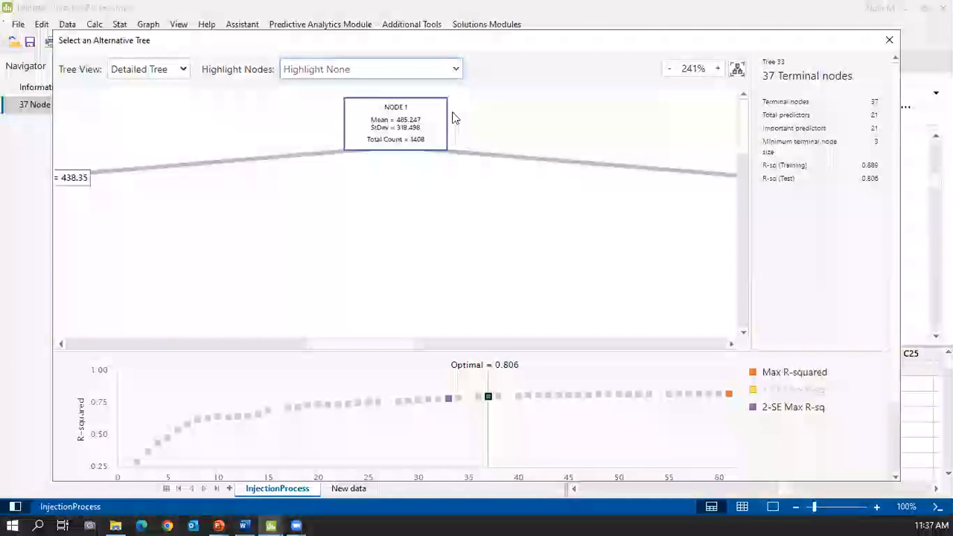
- Inspect the splitting rules of highlighted terminal nodes 35 and 34, and close the alternative tree selection
{"action": "scroll", "coordinate": [532, 280], "scroll_direction": "down", "scroll_amount": 3}
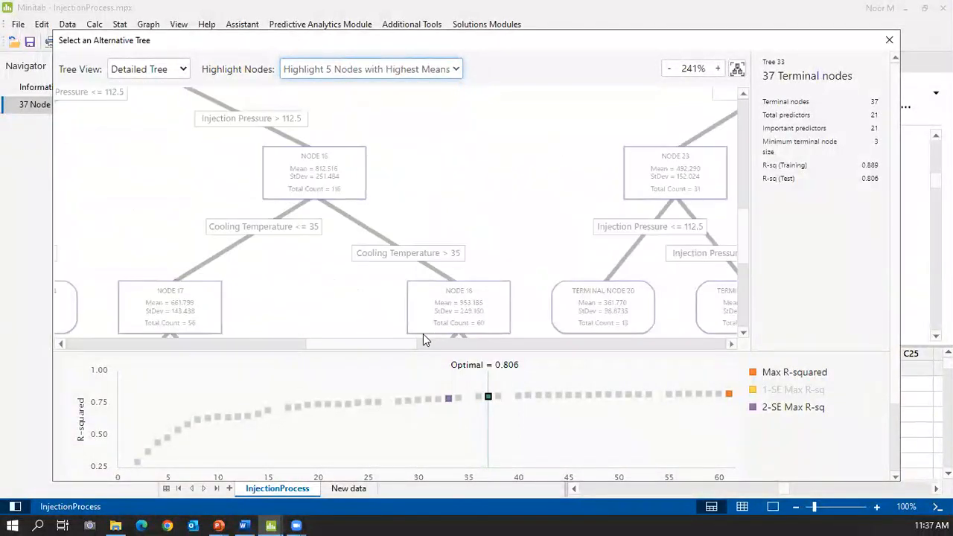
{"action": "scroll", "coordinate": [406, 333], "scroll_direction": "down", "scroll_amount": 5}
{"action": "left_click_drag", "start_coordinate": [392, 277], "coordinate": [725, 272]}
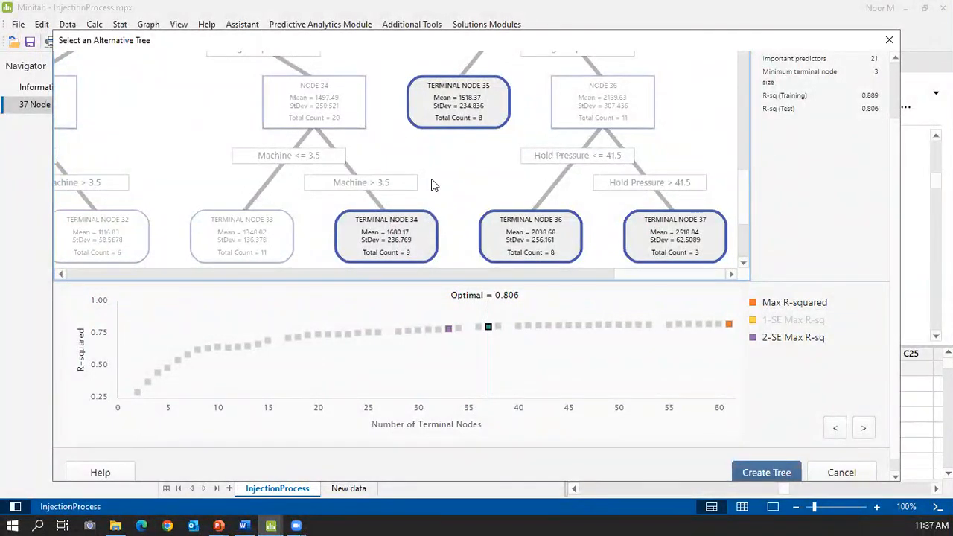
{"action": "left_click", "coordinate": [457, 110]}
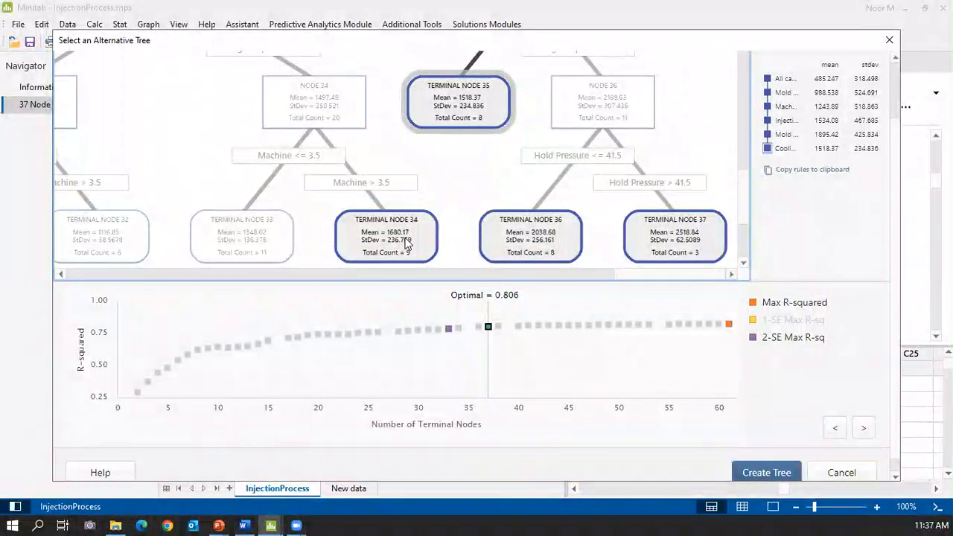
{"action": "left_click", "coordinate": [406, 243]}
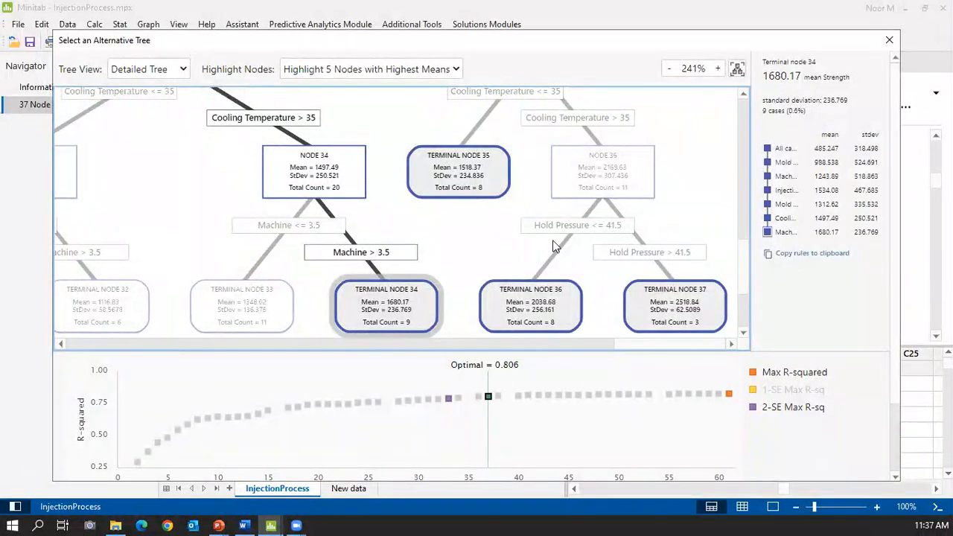
{"action": "left_click", "coordinate": [889, 40]}
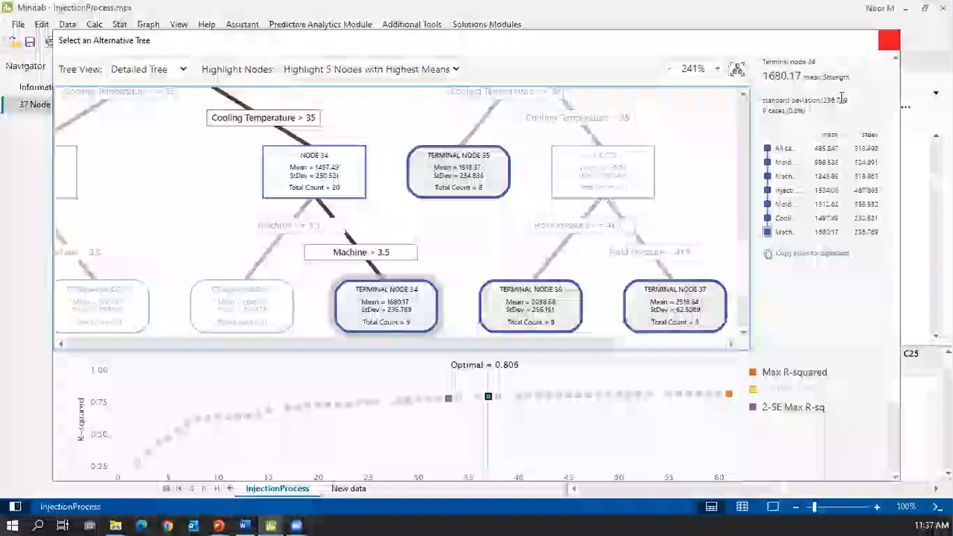
- Show only the output pane and examine the model summary and the Relative Variable Importance chart
{"action": "scroll", "coordinate": [589, 239], "scroll_direction": "down", "scroll_amount": 10}
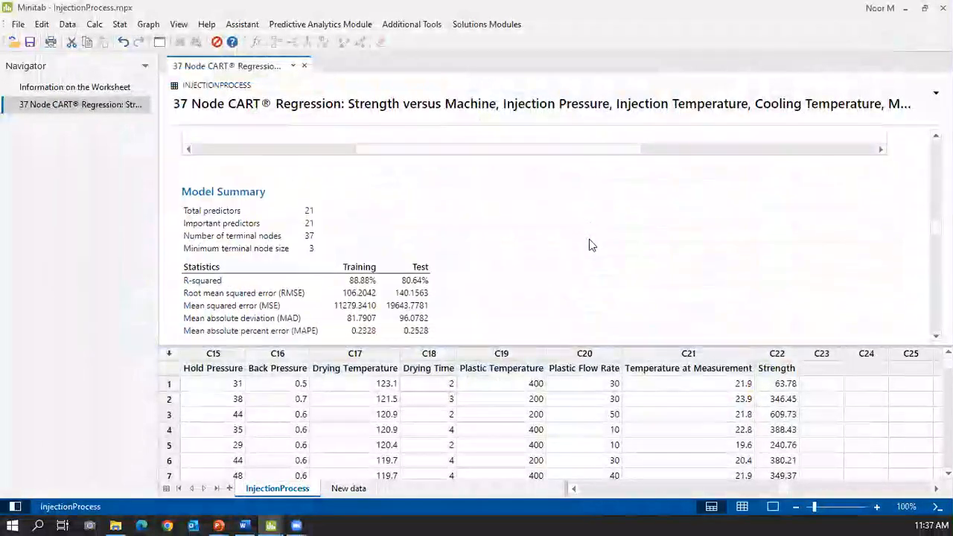
{"action": "left_click", "coordinate": [774, 509]}
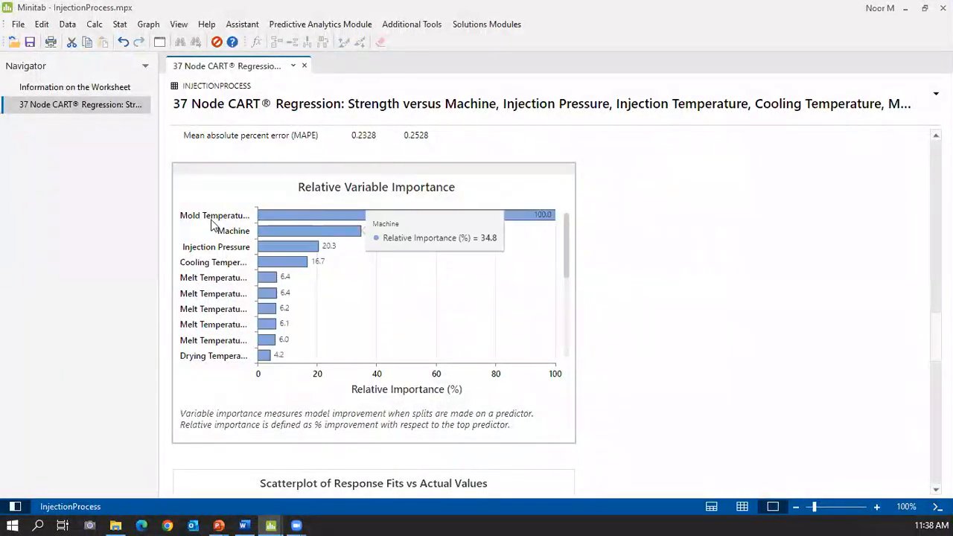
{"action": "mouse_move", "coordinate": [261, 222]}
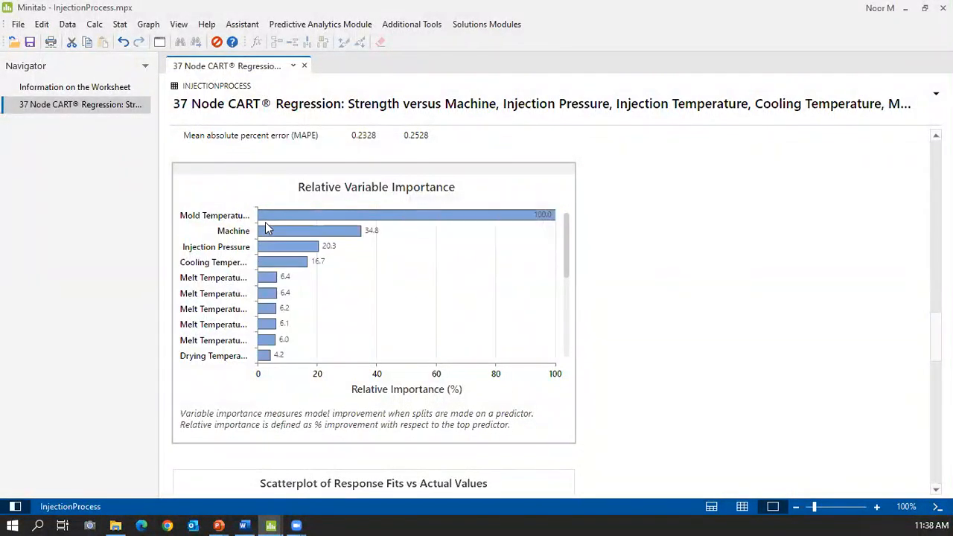
{"action": "scroll", "coordinate": [808, 379], "scroll_direction": "up", "scroll_amount": 5}
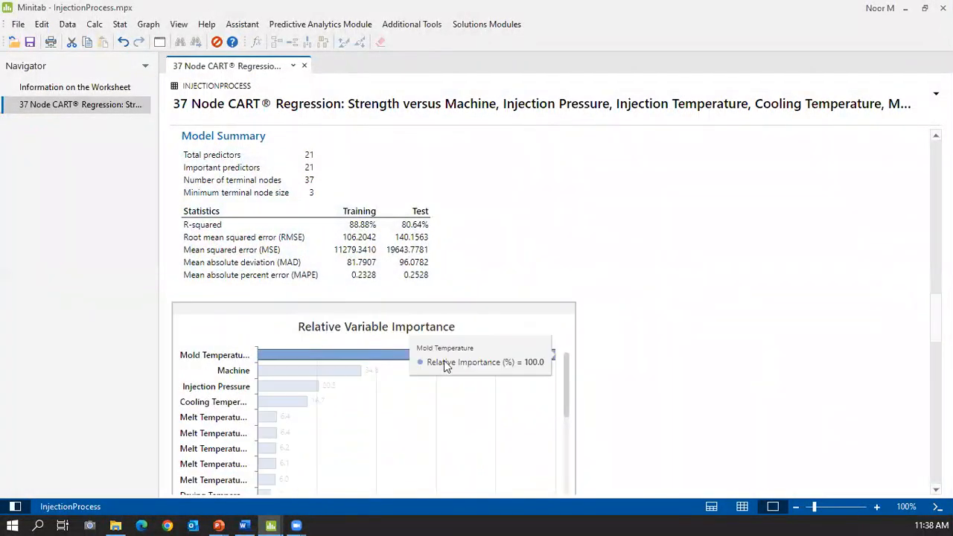
- Look over the fits versus actual values, MSE by terminal node and residual plots in the CART output
{"action": "scroll", "coordinate": [385, 347], "scroll_direction": "down", "scroll_amount": 3}
{"action": "scroll", "coordinate": [387, 352], "scroll_direction": "down", "scroll_amount": 15}
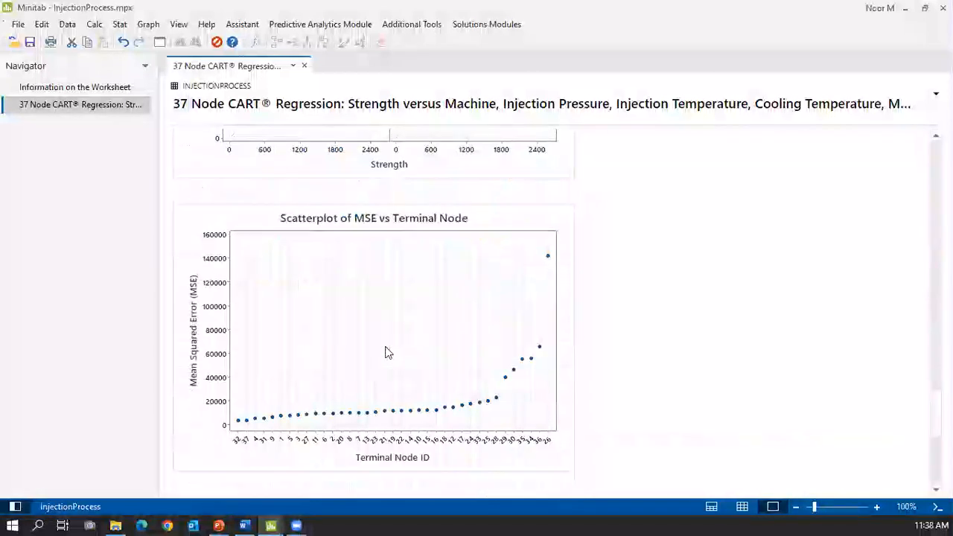
{"action": "scroll", "coordinate": [653, 356], "scroll_direction": "down", "scroll_amount": 5}
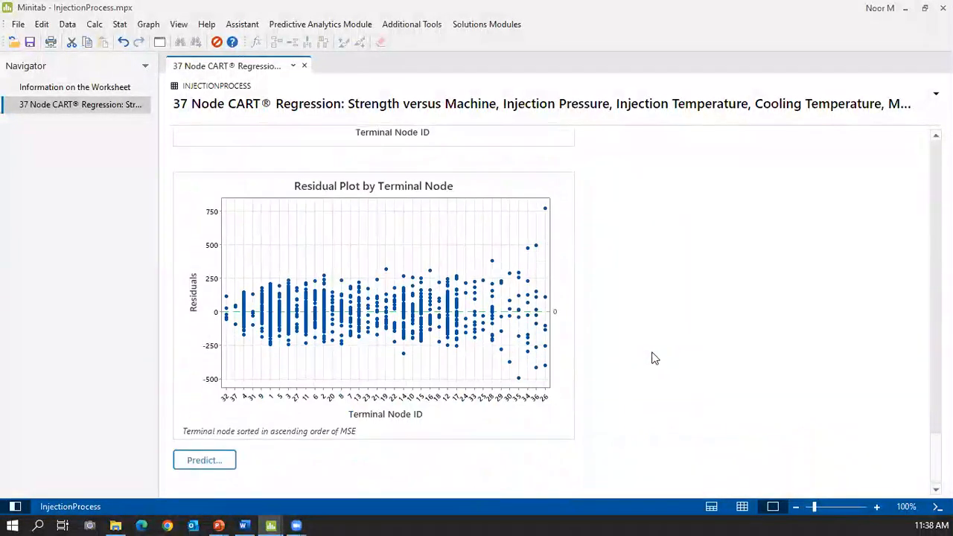
{"action": "scroll", "coordinate": [651, 356], "scroll_direction": "up", "scroll_amount": 12}
{"action": "scroll", "coordinate": [364, 376], "scroll_direction": "down", "scroll_amount": 12}
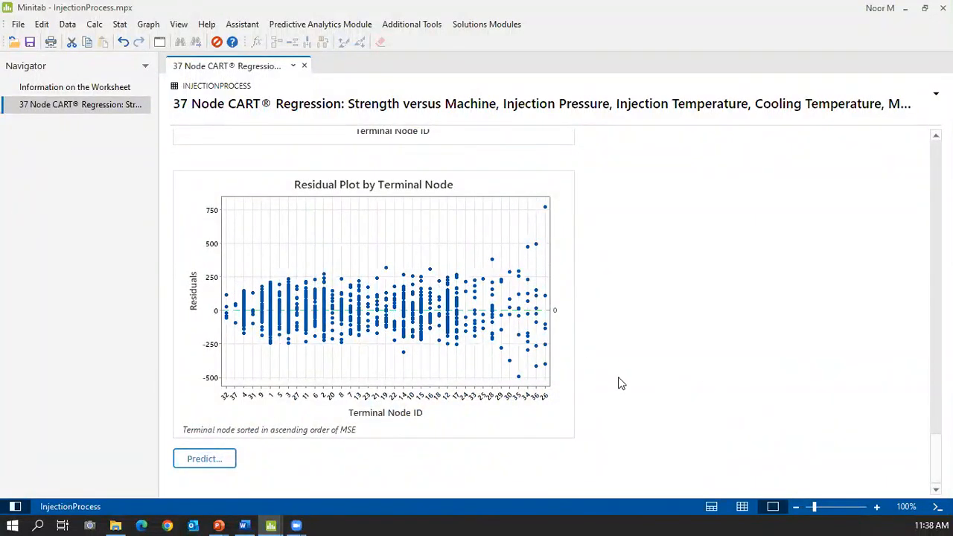
- View the prediction settings for the Strength response and close them without predicting
{"action": "left_click", "coordinate": [212, 461]}
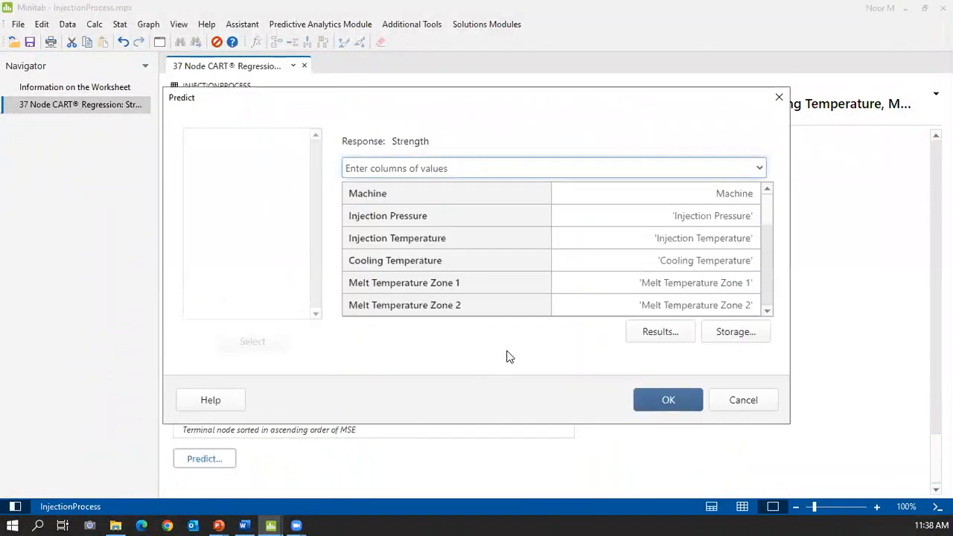
{"action": "left_click", "coordinate": [779, 98]}
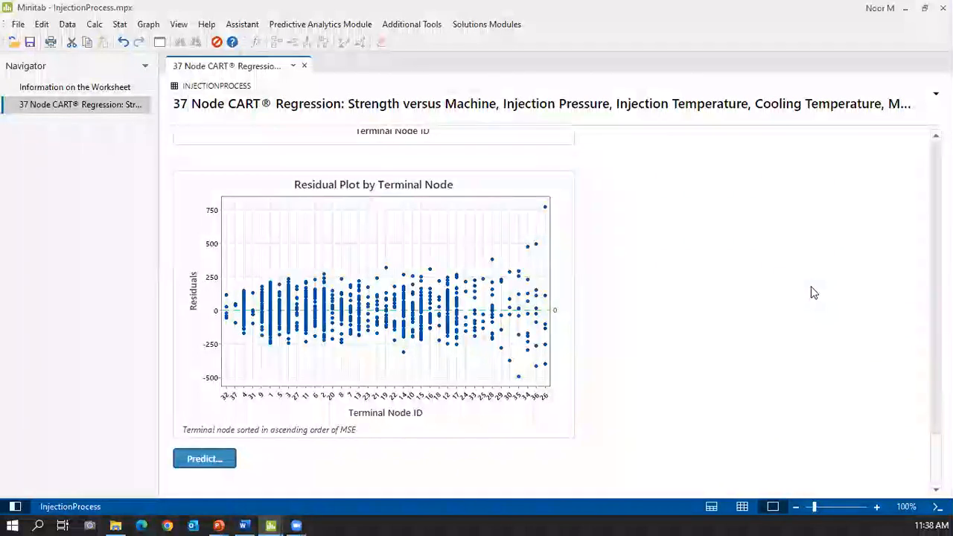
- Trace the splitting path from the root to terminal node 15 in the optimal tree diagram
{"action": "scroll", "coordinate": [809, 298], "scroll_direction": "up", "scroll_amount": 15}
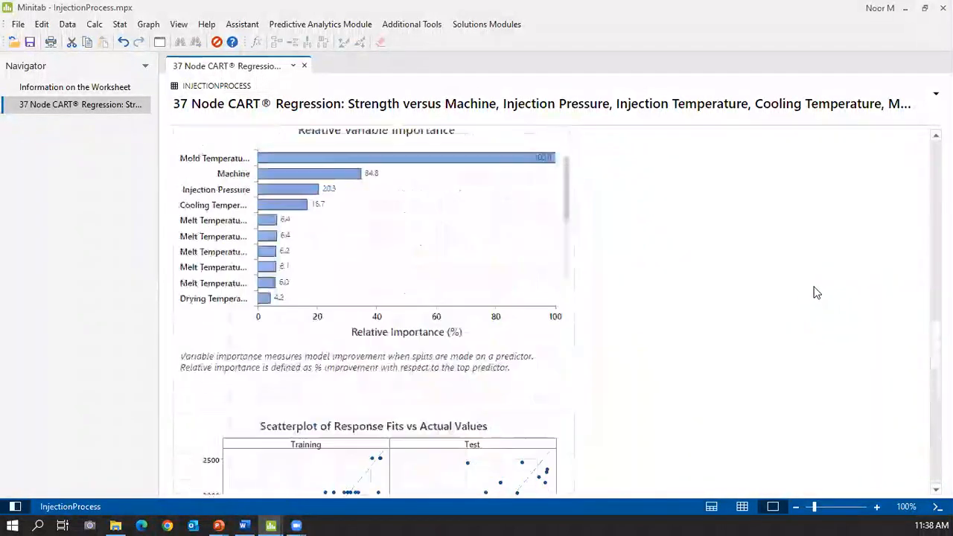
{"action": "scroll", "coordinate": [335, 292], "scroll_direction": "down", "scroll_amount": 5}
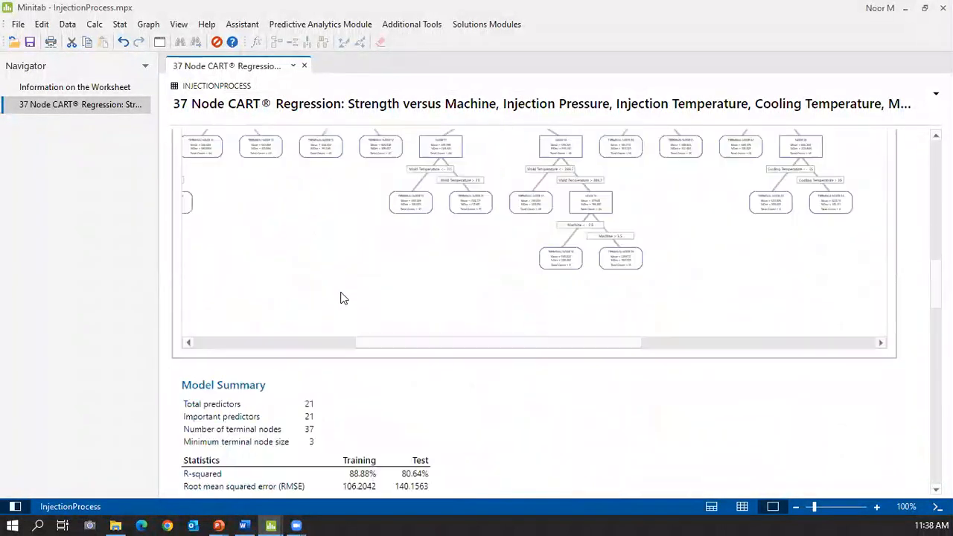
{"action": "left_click", "coordinate": [409, 264]}
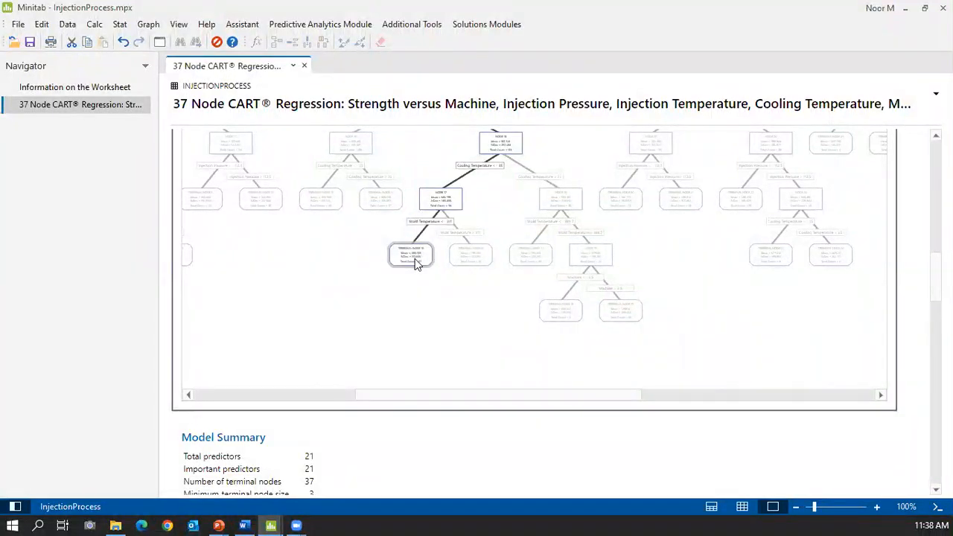
{"action": "scroll", "coordinate": [458, 194], "scroll_direction": "up", "scroll_amount": 5}
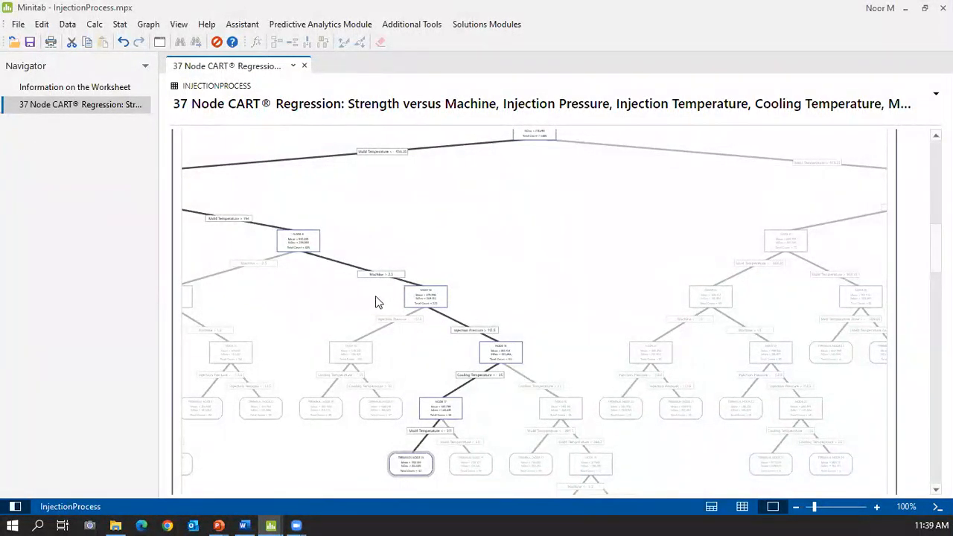
{"action": "scroll", "coordinate": [645, 310], "scroll_direction": "down", "scroll_amount": 2}
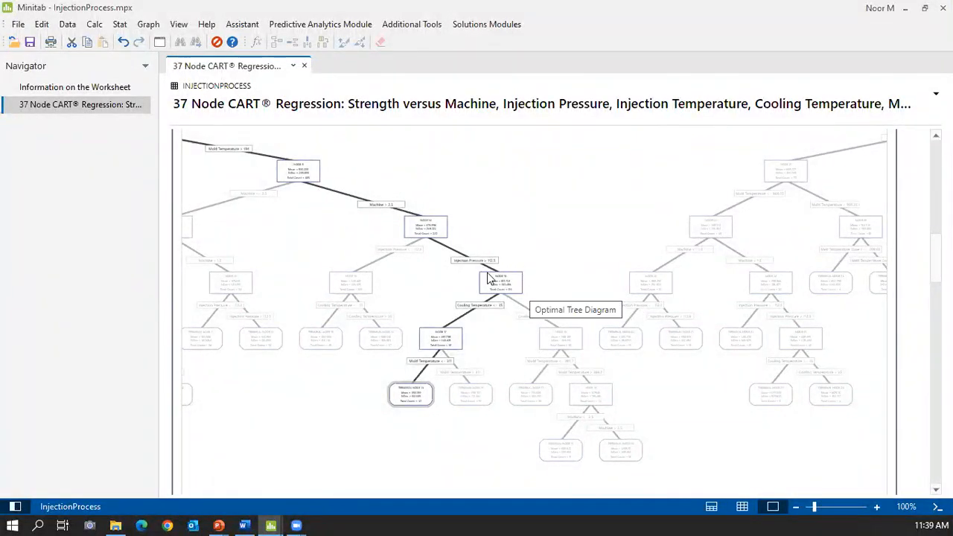
{"action": "scroll", "coordinate": [228, 215], "scroll_direction": "up", "scroll_amount": 10}
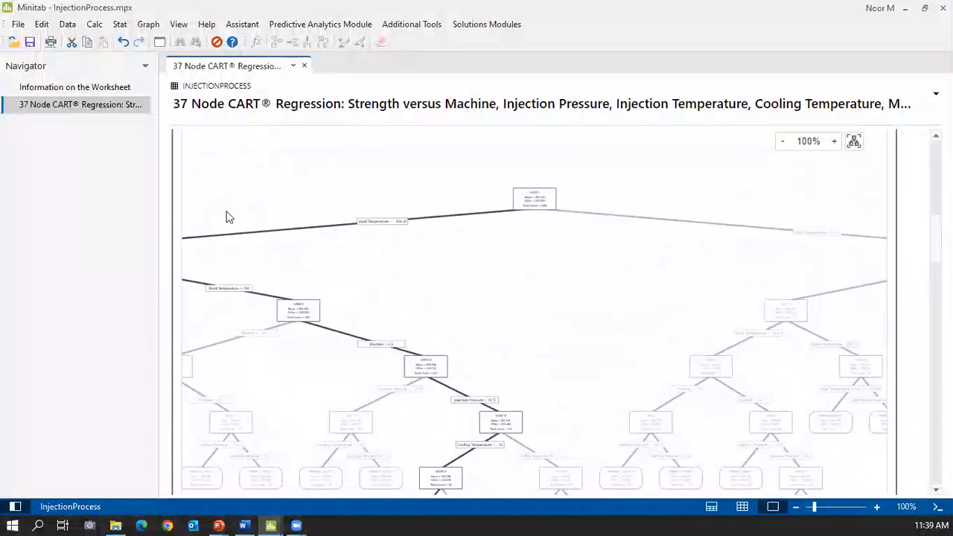
- Show the alternative tree with 8 terminal nodes, highlighting its 5 optimal nodes and its 5 nodes with the lowest means in turn
{"action": "left_click", "coordinate": [223, 289]}
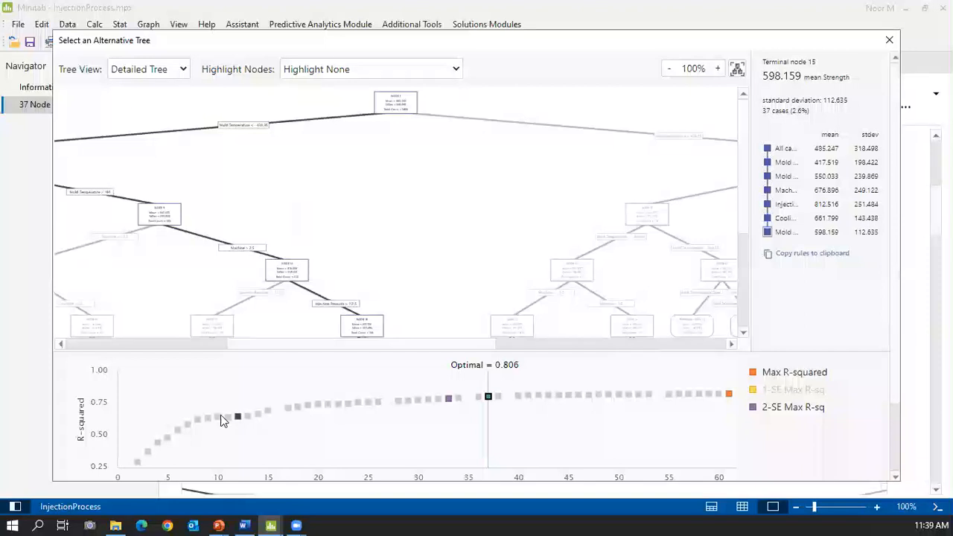
{"action": "left_click", "coordinate": [198, 423]}
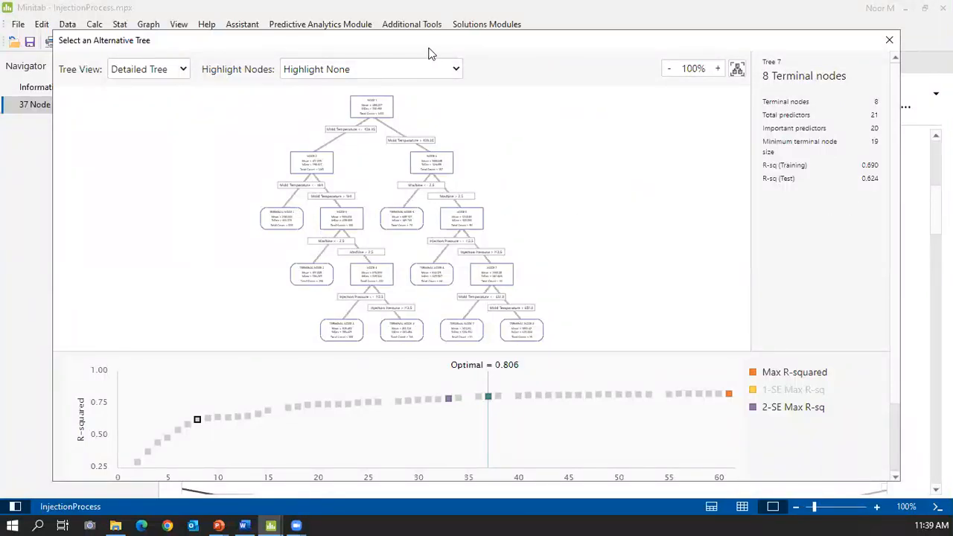
{"action": "left_click", "coordinate": [453, 69]}
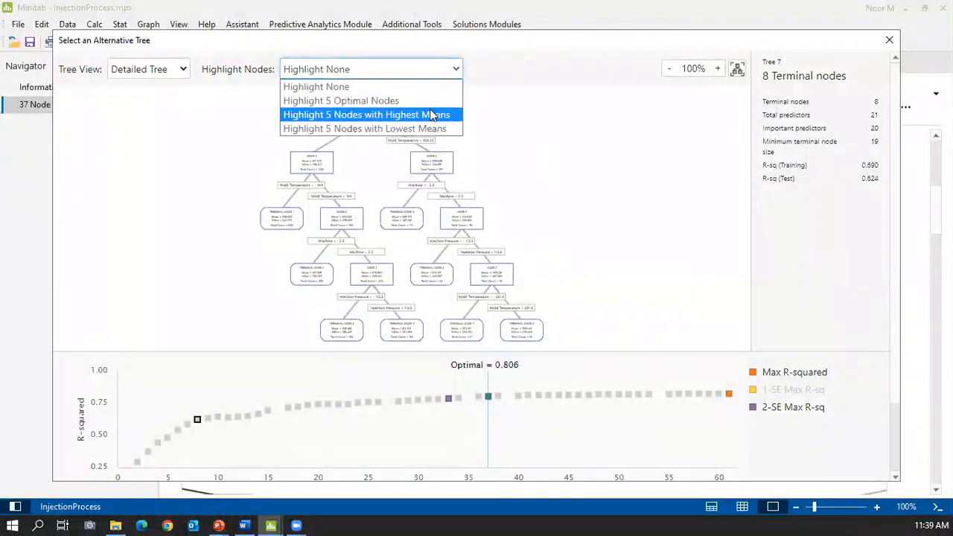
{"action": "left_click", "coordinate": [432, 101]}
{"action": "left_click", "coordinate": [445, 70]}
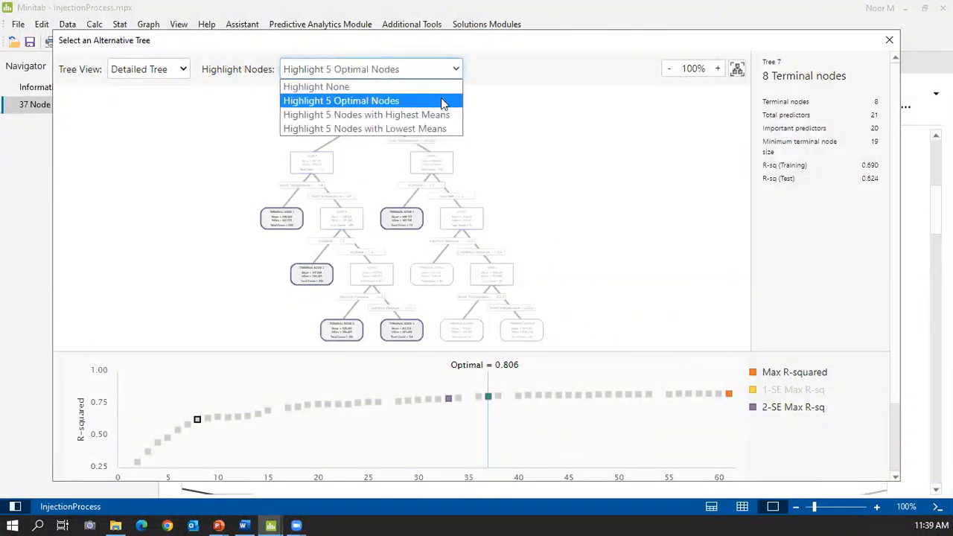
{"action": "left_click", "coordinate": [442, 127]}
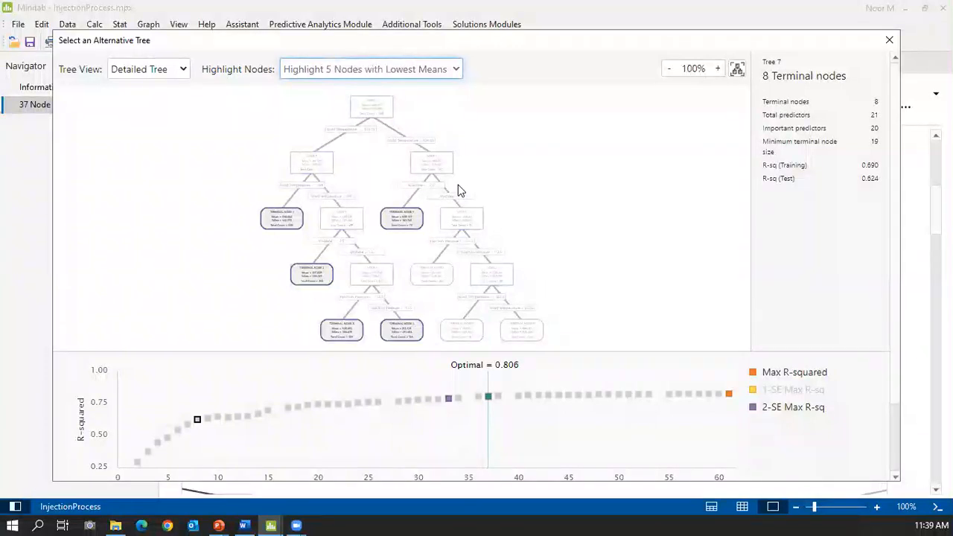
- View the 8-node alternative tree as a Node Split Tree and close the alternative tree selection
{"action": "left_click", "coordinate": [179, 72]}
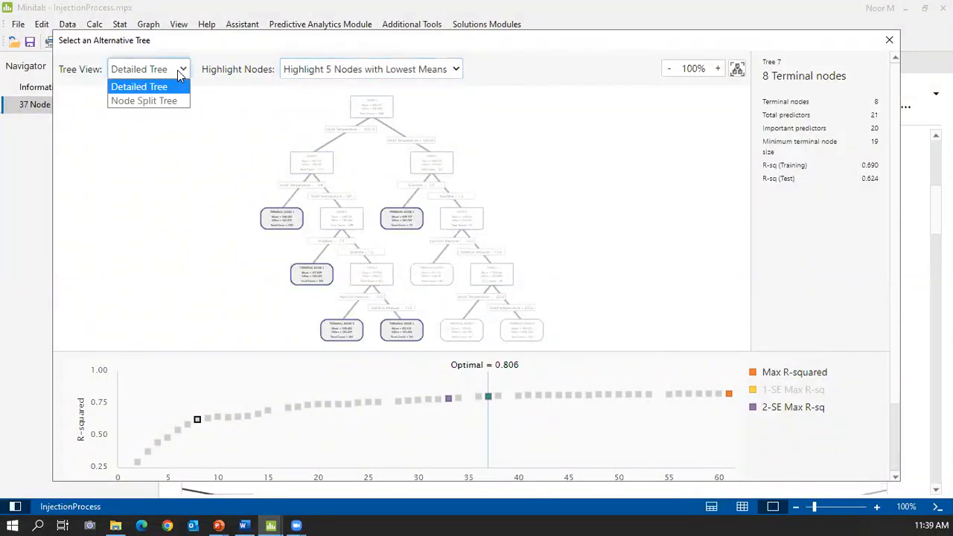
{"action": "left_click", "coordinate": [173, 101]}
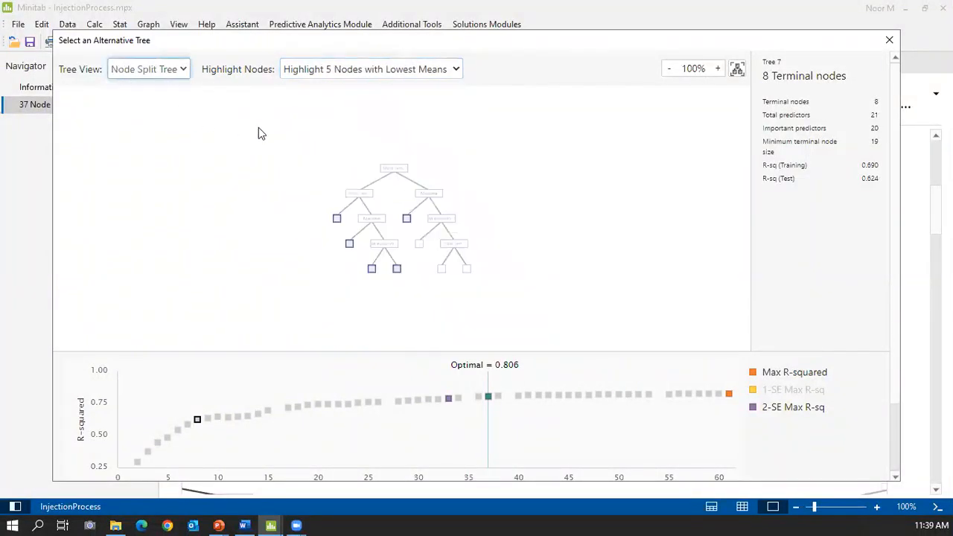
{"action": "scroll", "coordinate": [565, 184], "scroll_direction": "up", "scroll_amount": 6}
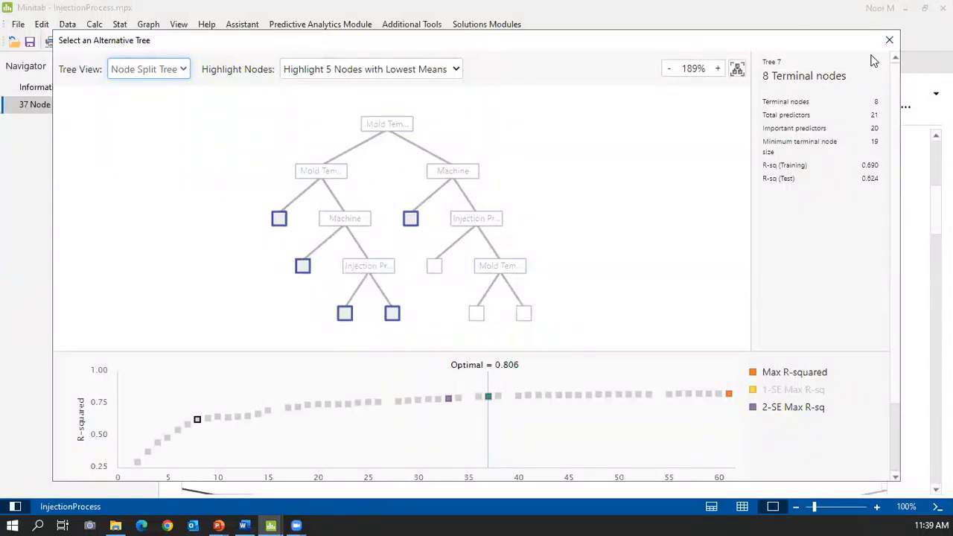
{"action": "left_click", "coordinate": [889, 40]}
- Compare the relative importance of Mold Temperature, Machine and the other predictors in the variable importance chart
{"action": "scroll", "coordinate": [813, 221], "scroll_direction": "down", "scroll_amount": 10}
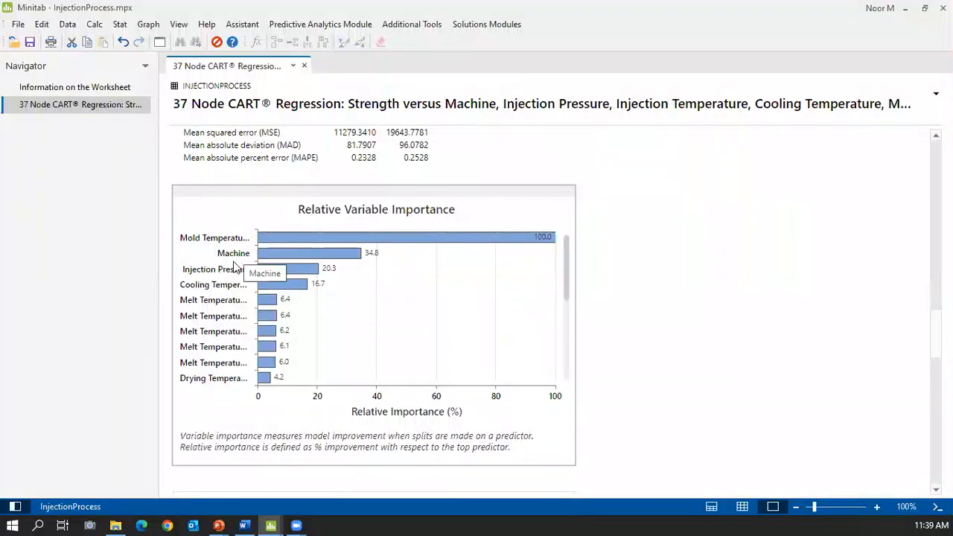
{"action": "mouse_move", "coordinate": [352, 246]}
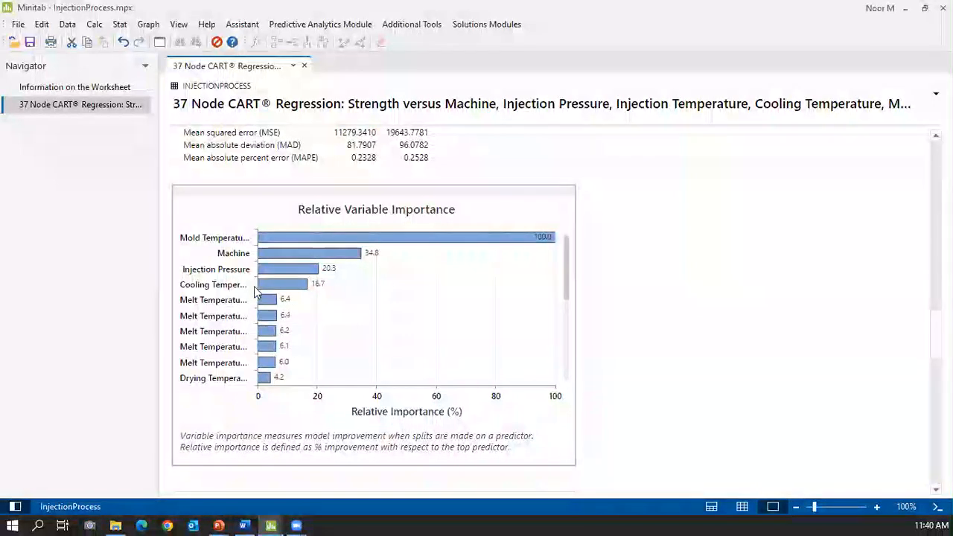
{"action": "mouse_move", "coordinate": [262, 293]}
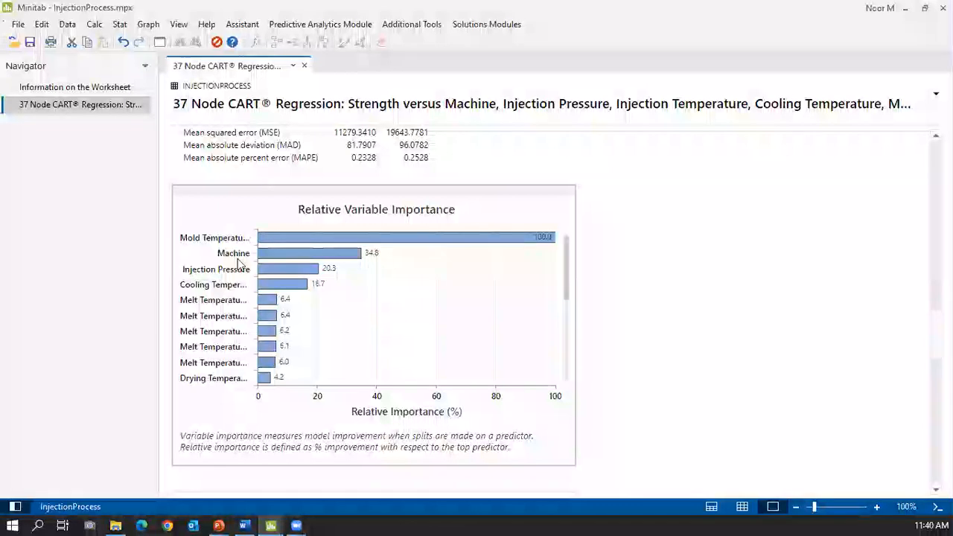
{"action": "mouse_move", "coordinate": [350, 222]}
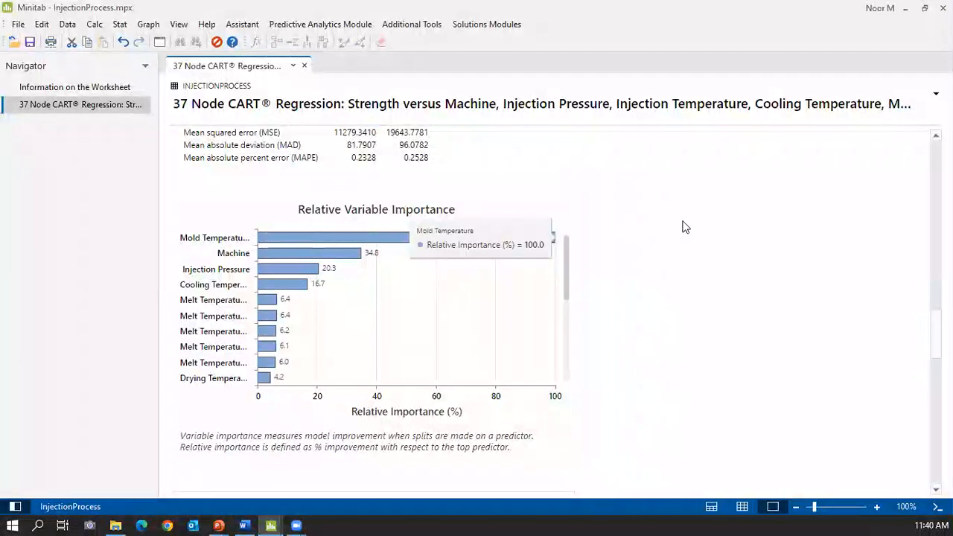
{"action": "scroll", "coordinate": [685, 227], "scroll_direction": "up", "scroll_amount": 15}
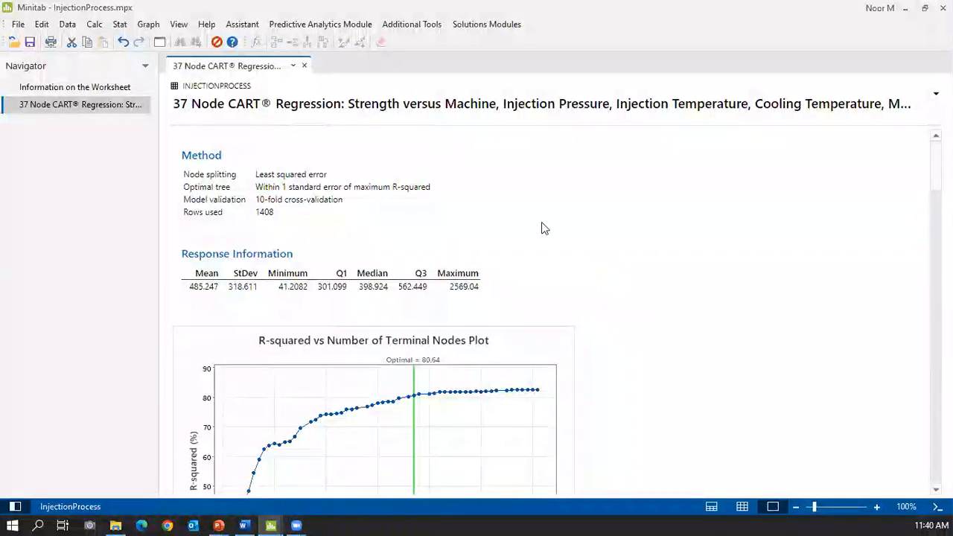
{"action": "left_click", "coordinate": [119, 25]}
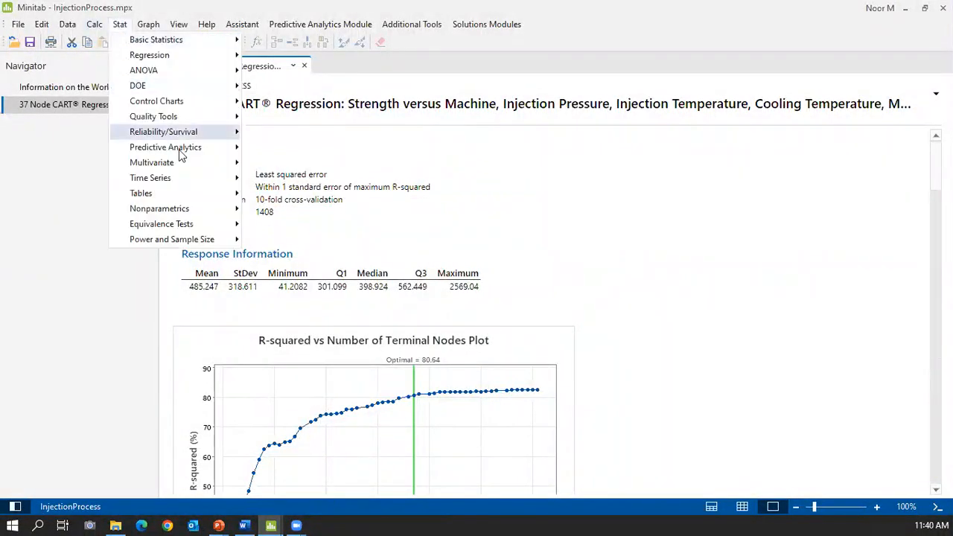
{"action": "mouse_move", "coordinate": [205, 149]}
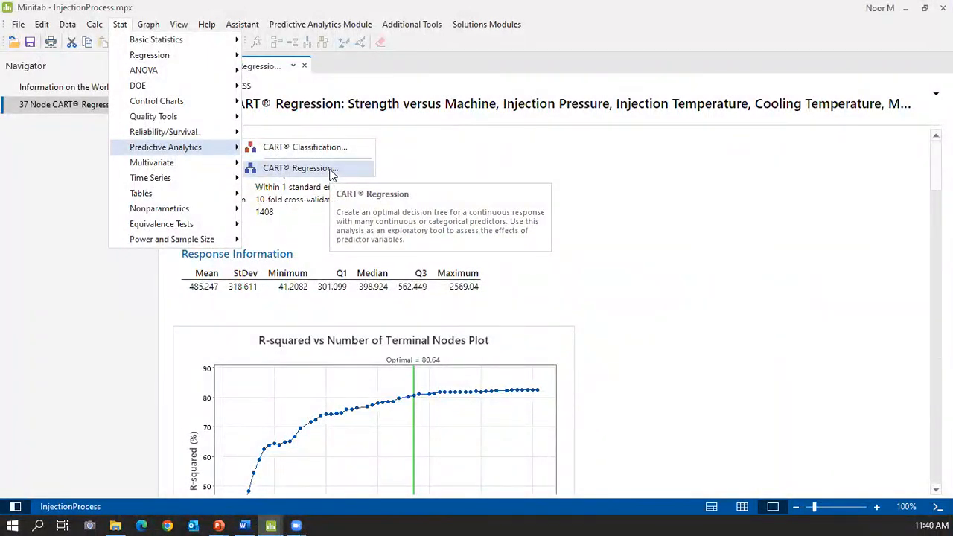
{"action": "left_click", "coordinate": [667, 202]}
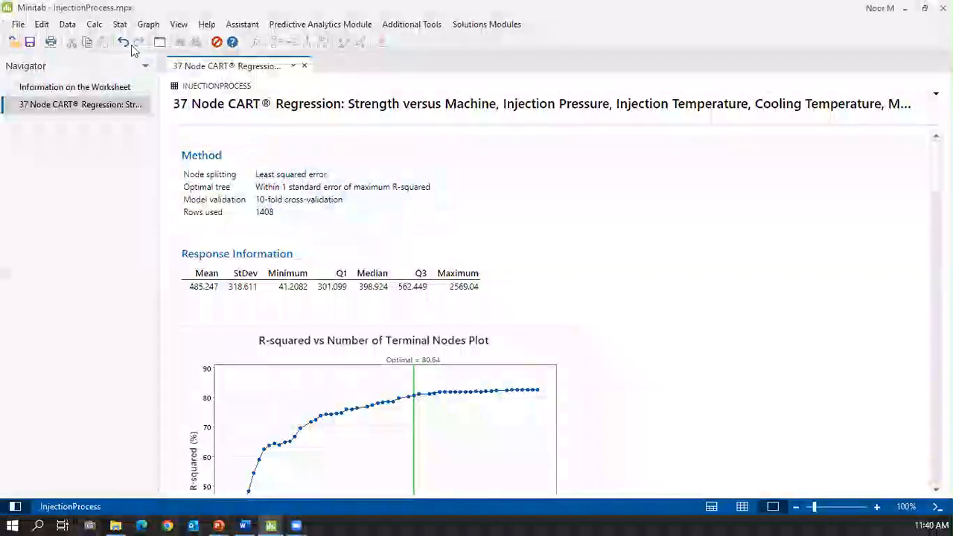
{"action": "left_click", "coordinate": [325, 27]}
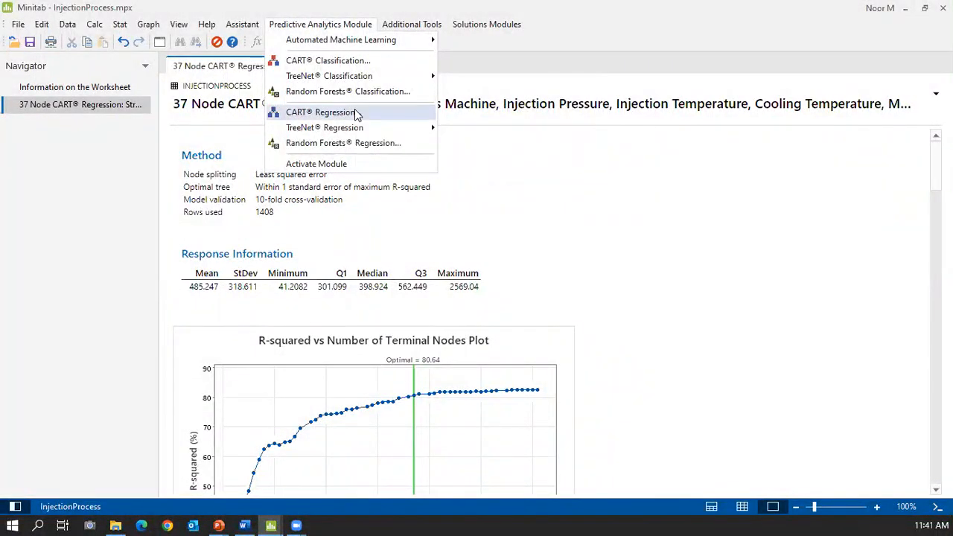
{"action": "left_click", "coordinate": [749, 245]}
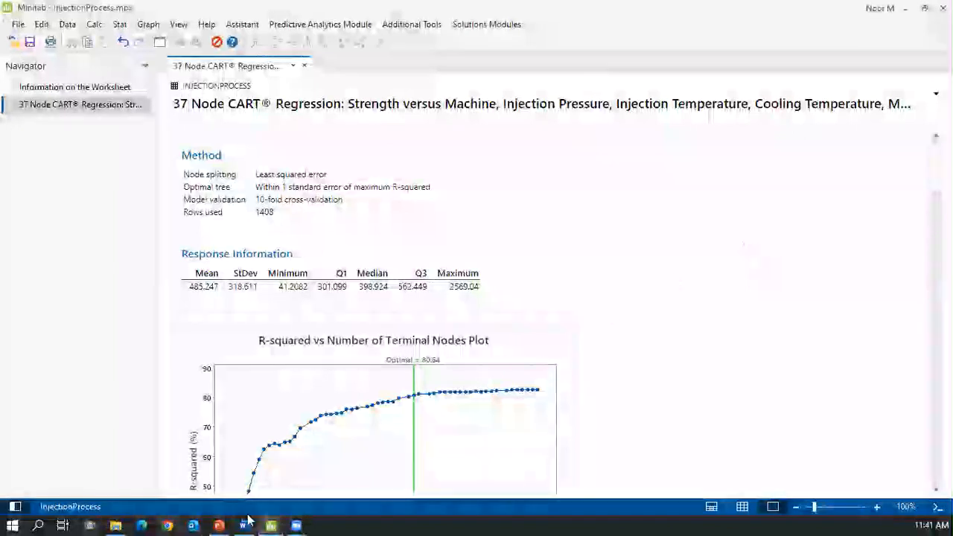
- Switch to the PowerPoint slide show and advance to the Predictive Analytic Module slide on the bias/variance trade-off
{"action": "mouse_move", "coordinate": [219, 526]}
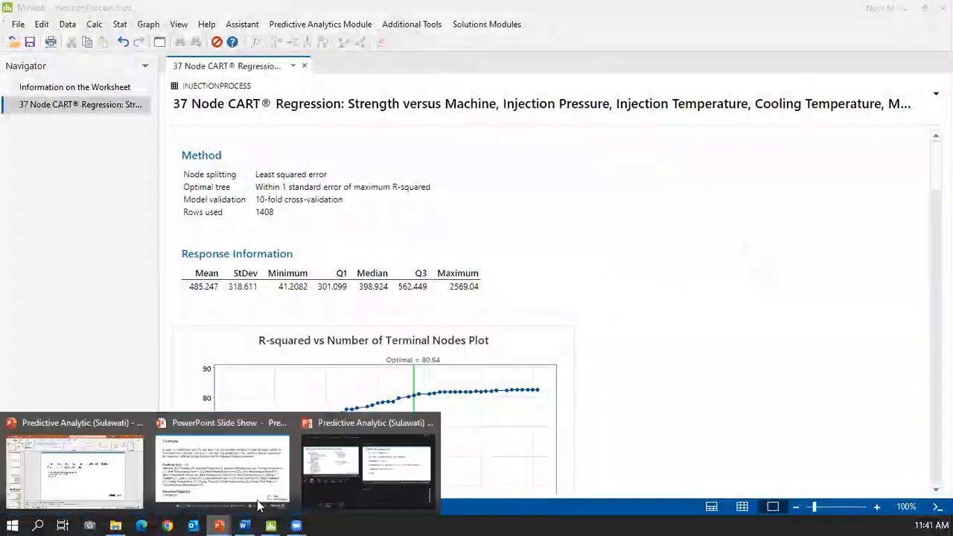
{"action": "left_click", "coordinate": [344, 466]}
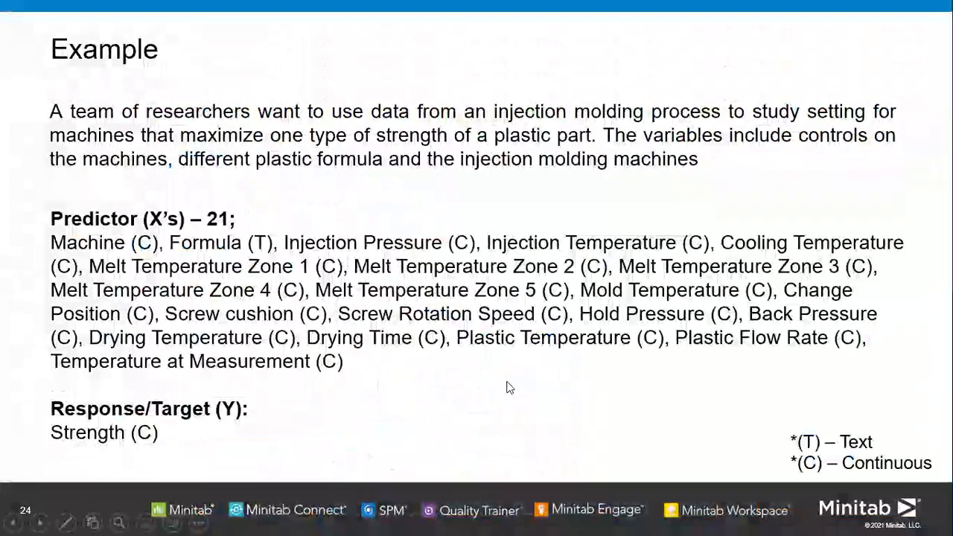
{"action": "left_click", "coordinate": [510, 389]}
{"action": "left_click", "coordinate": [509, 387]}
{"action": "left_click", "coordinate": [509, 386]}
{"action": "left_click", "coordinate": [510, 387]}
{"action": "left_click", "coordinate": [510, 386]}
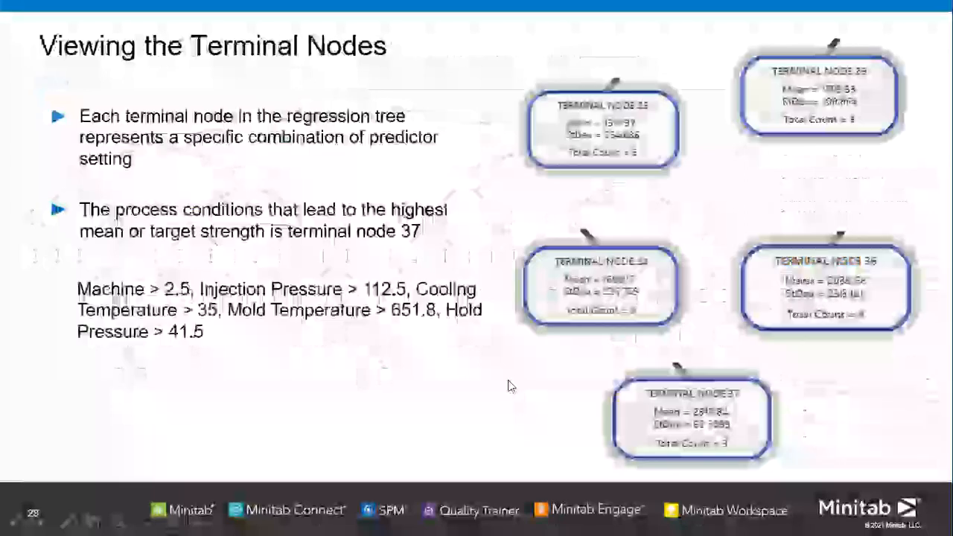
{"action": "left_click", "coordinate": [509, 387]}
{"action": "left_click", "coordinate": [509, 386]}
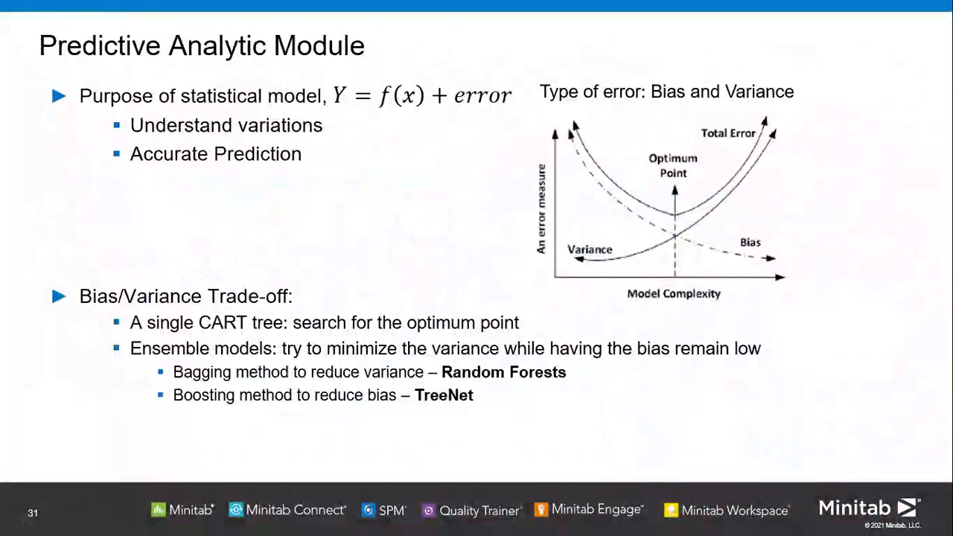
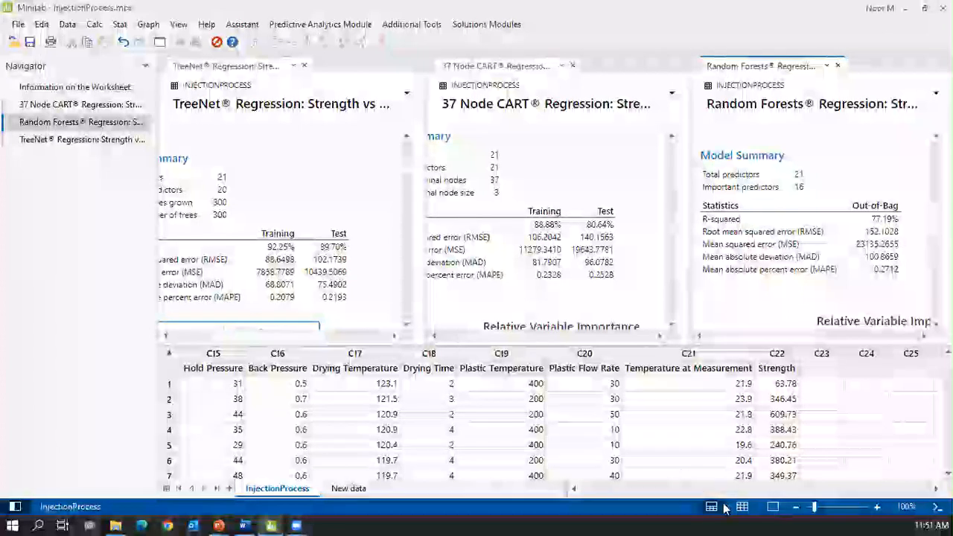
- From the InjectionProcess worksheet, start Discover Best Model (Continuous Response) with Strength as the response
{"action": "left_click", "coordinate": [741, 507]}
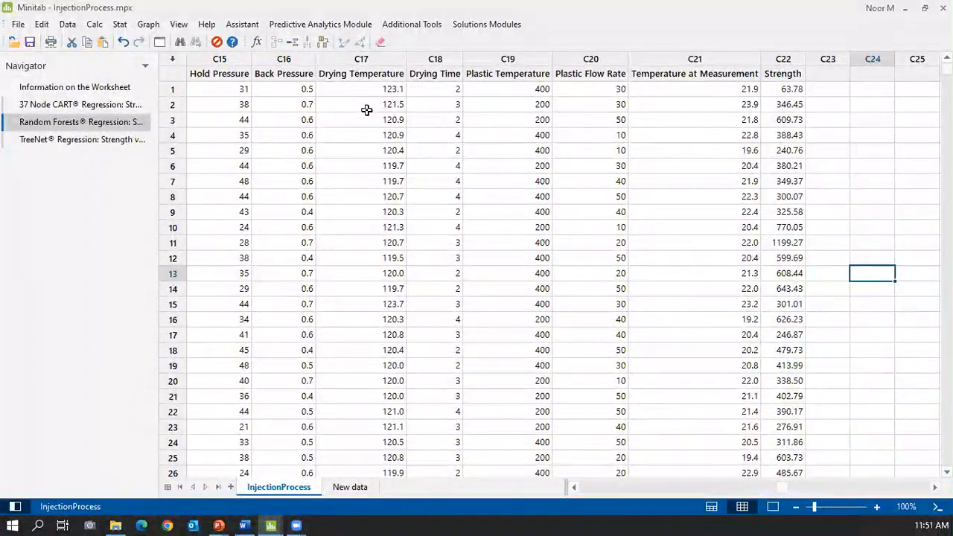
{"action": "left_click", "coordinate": [301, 25]}
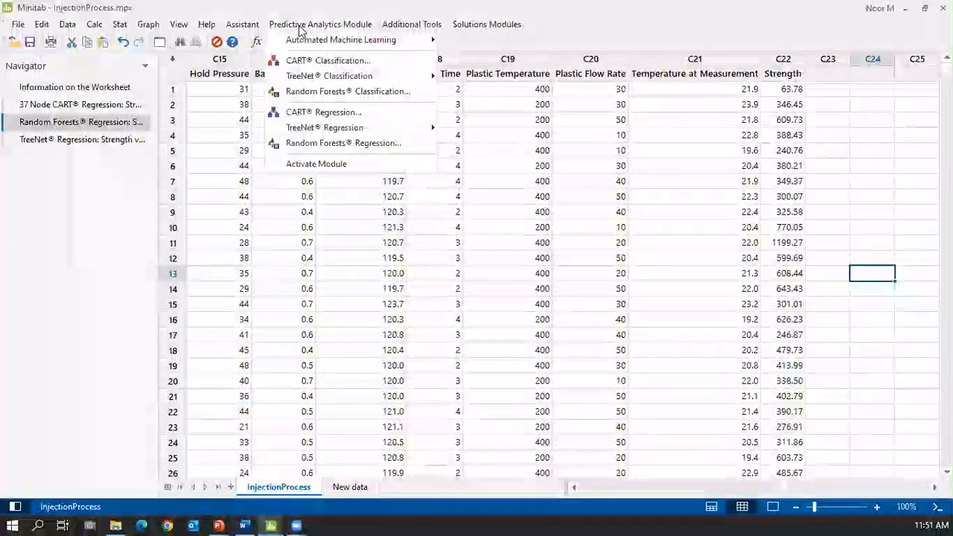
{"action": "mouse_move", "coordinate": [307, 41]}
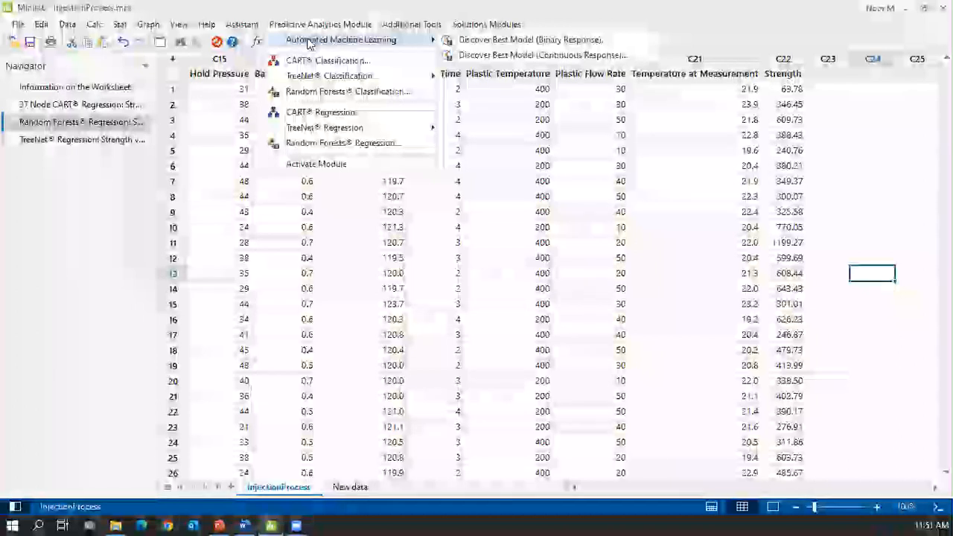
{"action": "left_click", "coordinate": [574, 55]}
{"action": "scroll", "coordinate": [253, 272], "scroll_direction": "down", "scroll_amount": 2}
{"action": "scroll", "coordinate": [253, 276], "scroll_direction": "down", "scroll_amount": 2}
{"action": "double_click", "coordinate": [239, 306]}
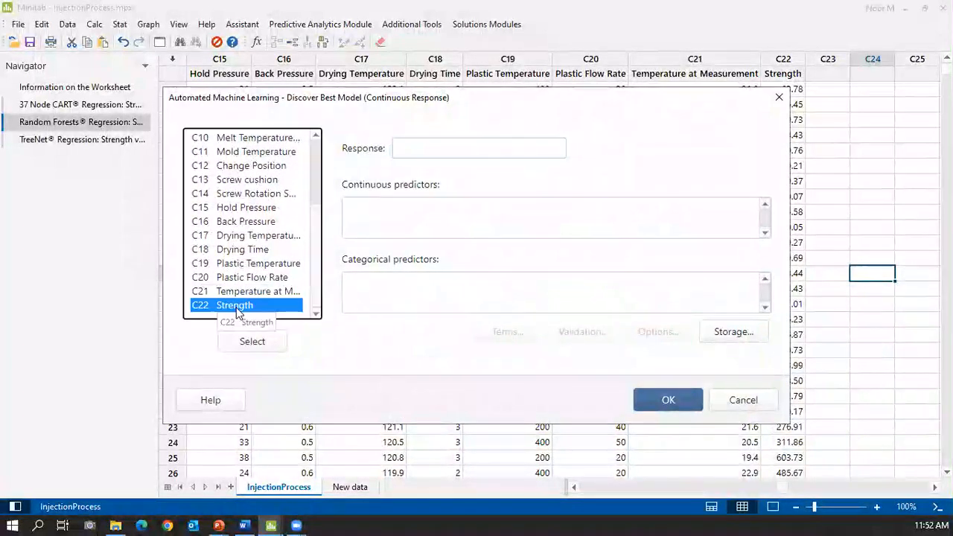
- Add Machine and Injection Pressure through Temperature at Measurement as continuous predictors, Formula as categorical predictor, and run the best-model search
{"action": "scroll", "coordinate": [267, 185], "scroll_direction": "up", "scroll_amount": 2}
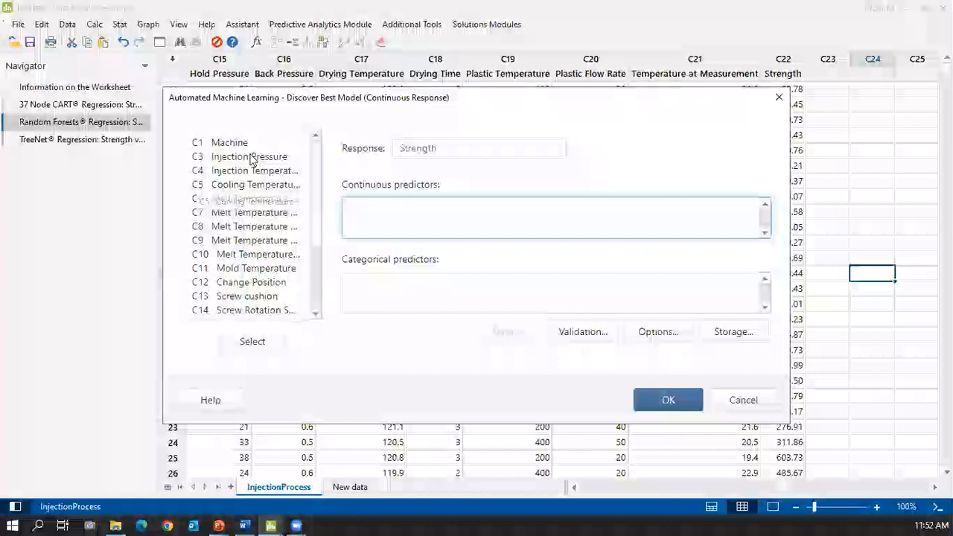
{"action": "left_click", "coordinate": [230, 144]}
{"action": "left_click_drag", "start_coordinate": [248, 170], "coordinate": [251, 341]}
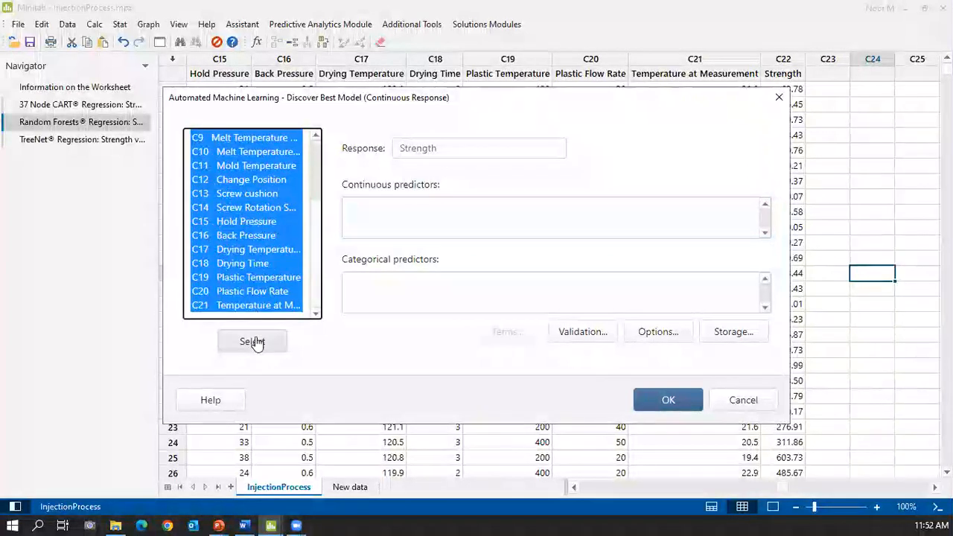
{"action": "left_click", "coordinate": [275, 337]}
{"action": "double_click", "coordinate": [228, 143]}
{"action": "left_click", "coordinate": [658, 400]}
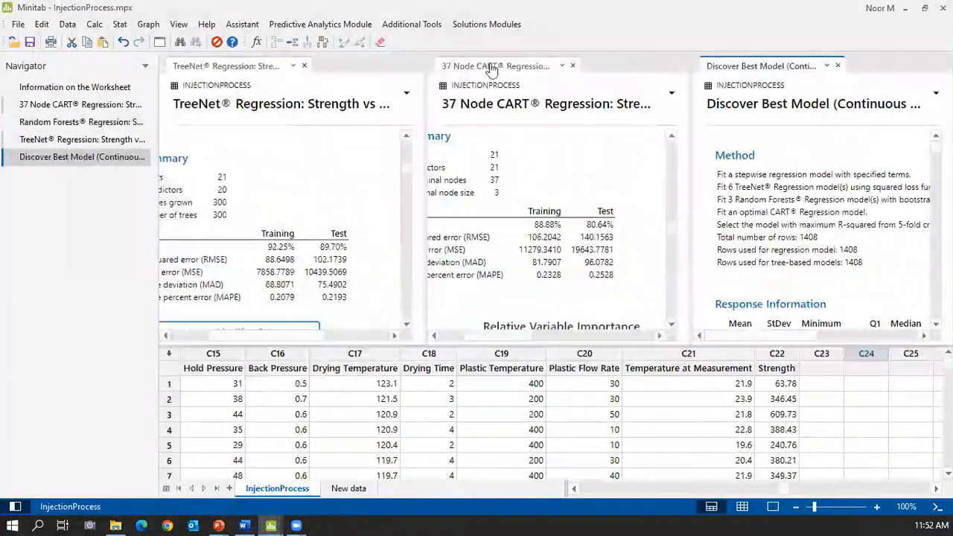
- Close the CART and TreeNet result tabs and compare the model types by R-squared and mean absolute deviation in the Model Selection table
{"action": "left_click", "coordinate": [572, 66]}
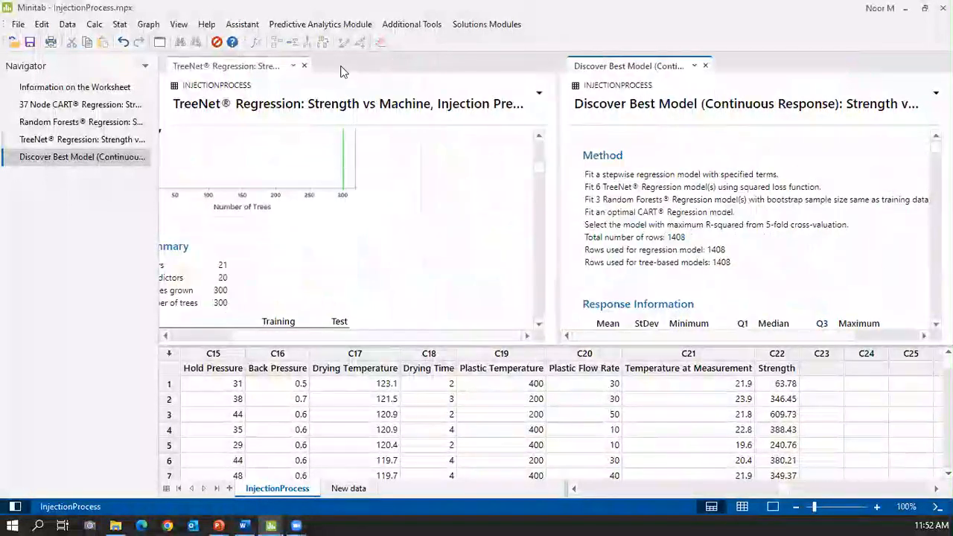
{"action": "left_click", "coordinate": [303, 66]}
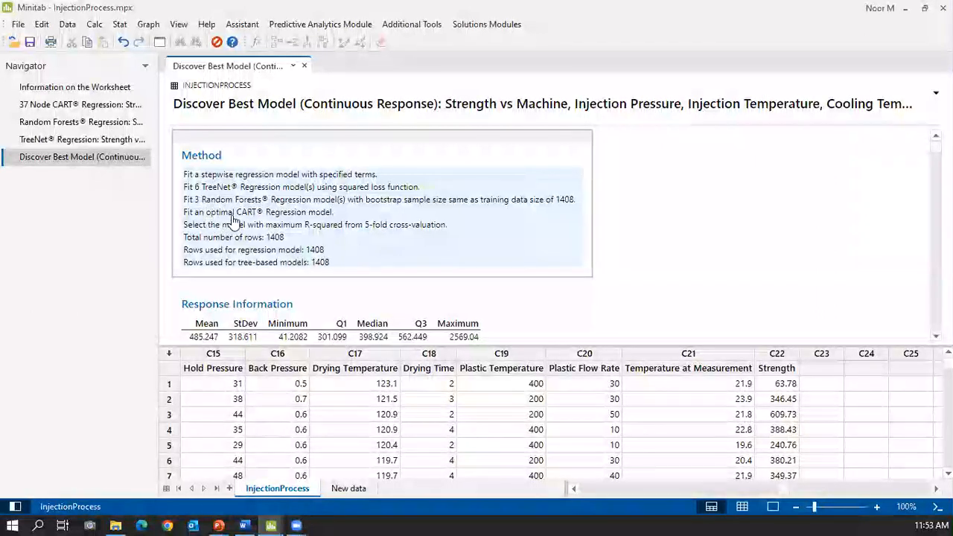
{"action": "scroll", "coordinate": [251, 249], "scroll_direction": "down", "scroll_amount": 5}
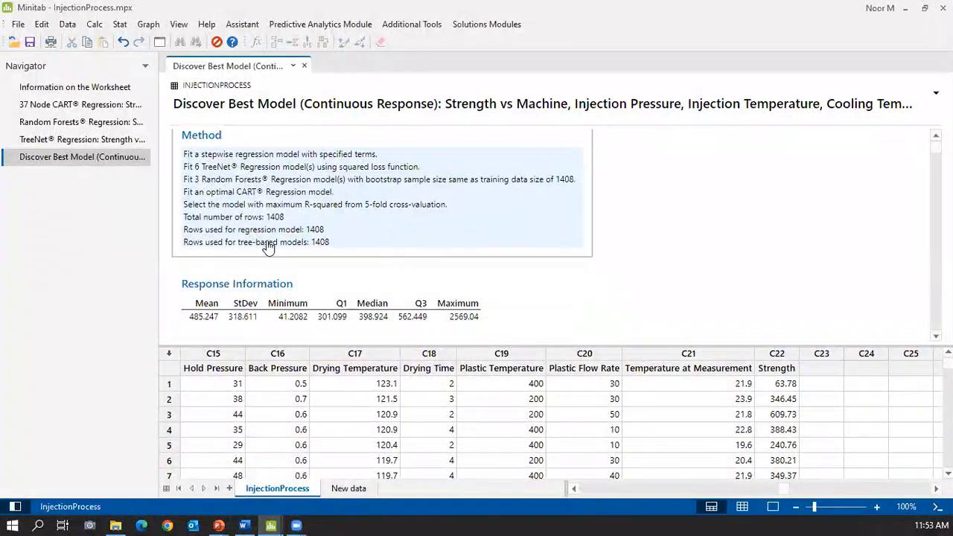
{"action": "scroll", "coordinate": [265, 245], "scroll_direction": "down", "scroll_amount": 3}
{"action": "scroll", "coordinate": [266, 249], "scroll_direction": "up", "scroll_amount": 6}
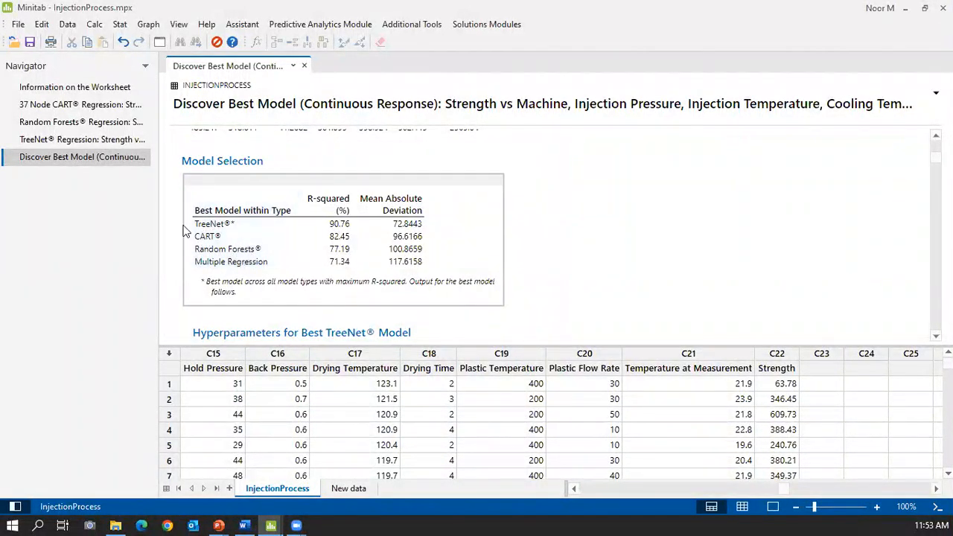
{"action": "scroll", "coordinate": [203, 234], "scroll_direction": "down", "scroll_amount": 3}
{"action": "scroll", "coordinate": [216, 237], "scroll_direction": "up", "scroll_amount": 3}
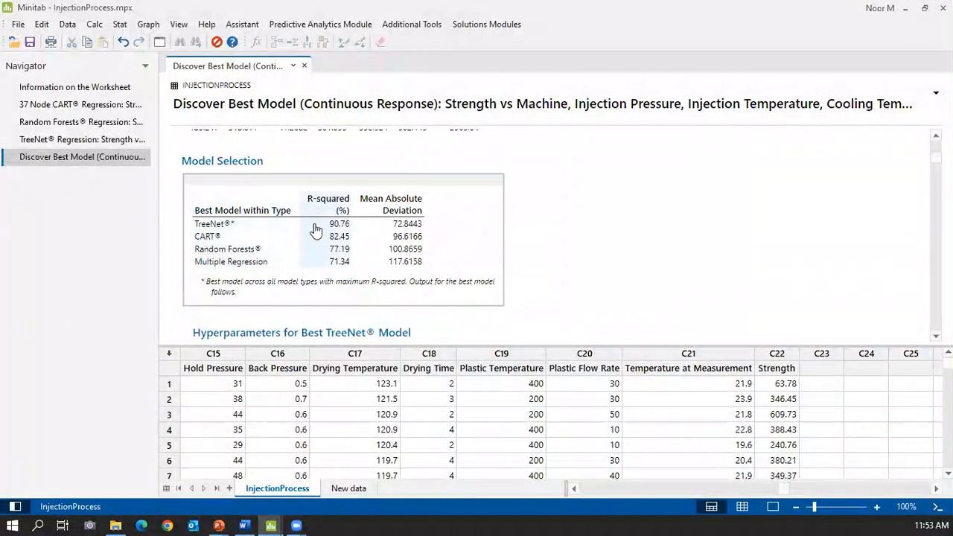
- Examine the best TreeNet model's hyperparameters and summary statistics against the Model Selection table
{"action": "scroll", "coordinate": [316, 230], "scroll_direction": "down", "scroll_amount": 5}
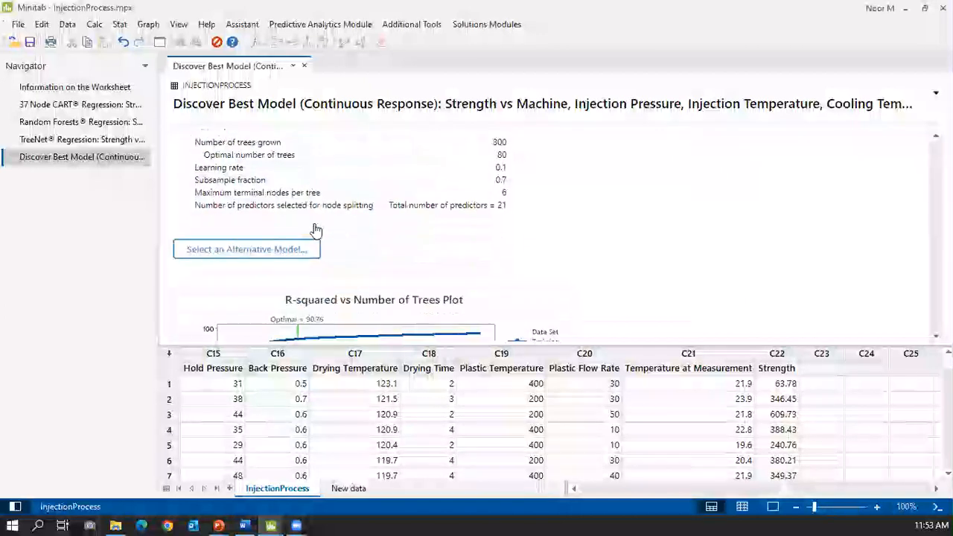
{"action": "scroll", "coordinate": [313, 232], "scroll_direction": "down", "scroll_amount": 6}
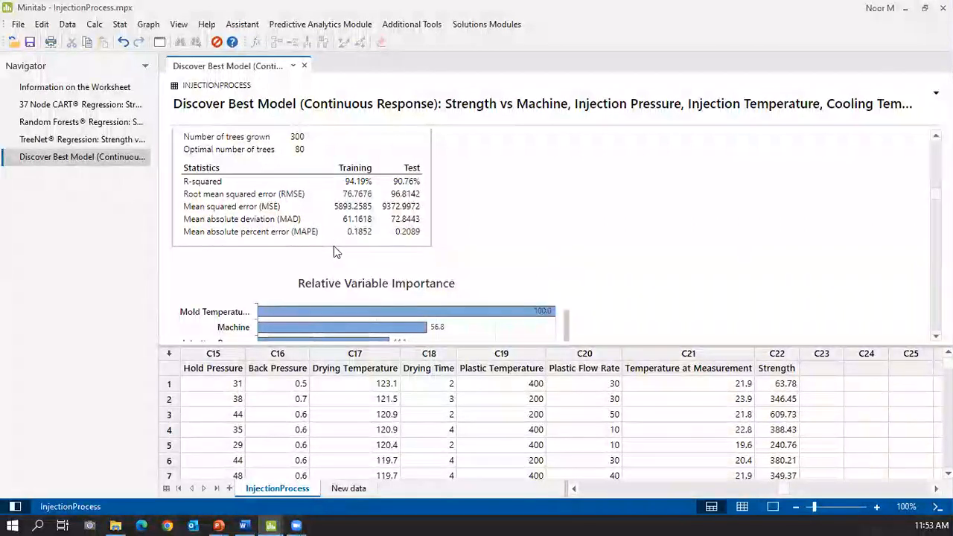
{"action": "scroll", "coordinate": [334, 251], "scroll_direction": "up", "scroll_amount": 10}
{"action": "scroll", "coordinate": [333, 256], "scroll_direction": "up", "scroll_amount": 4}
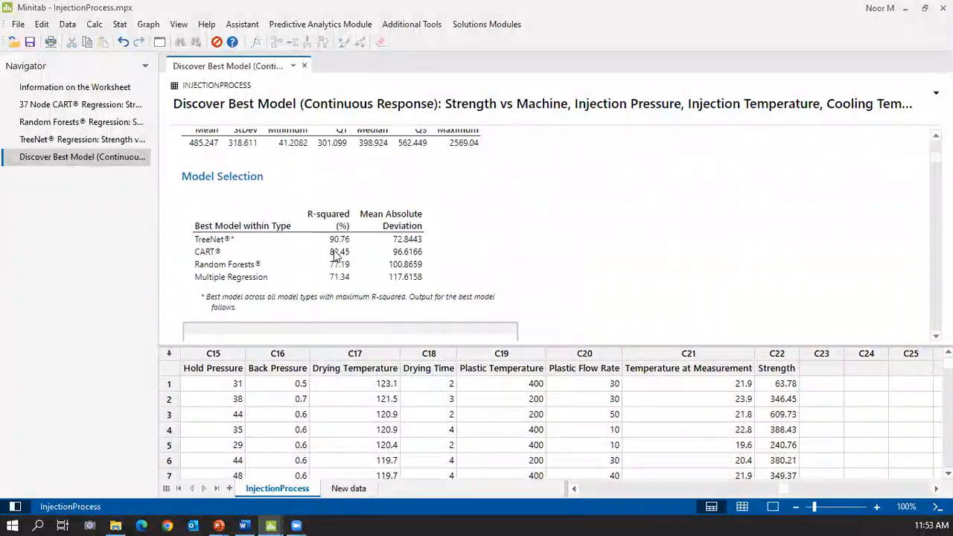
{"action": "scroll", "coordinate": [333, 256], "scroll_direction": "down", "scroll_amount": 6}
{"action": "scroll", "coordinate": [333, 257], "scroll_direction": "down", "scroll_amount": 2}
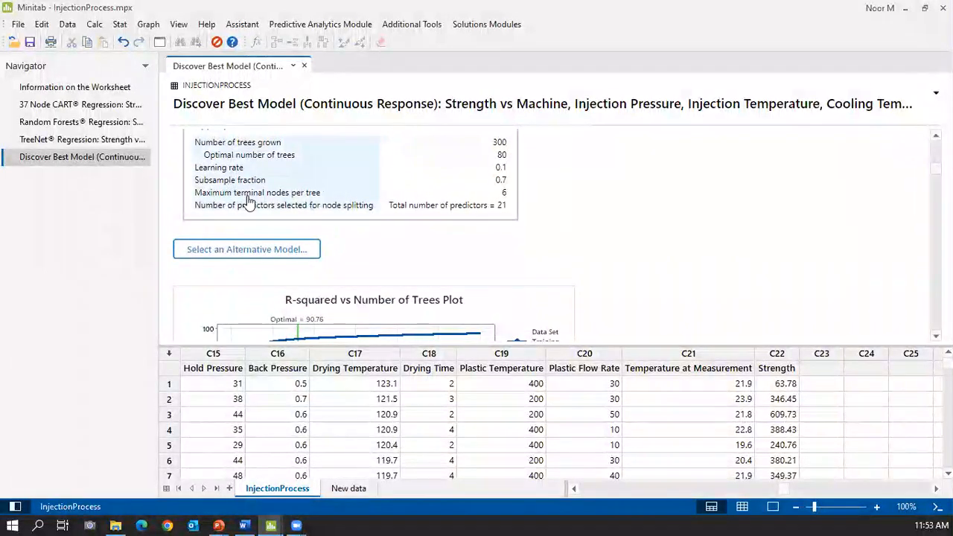
- Select Multiple Regression as the alternative model type and display its results
{"action": "left_click", "coordinate": [240, 250]}
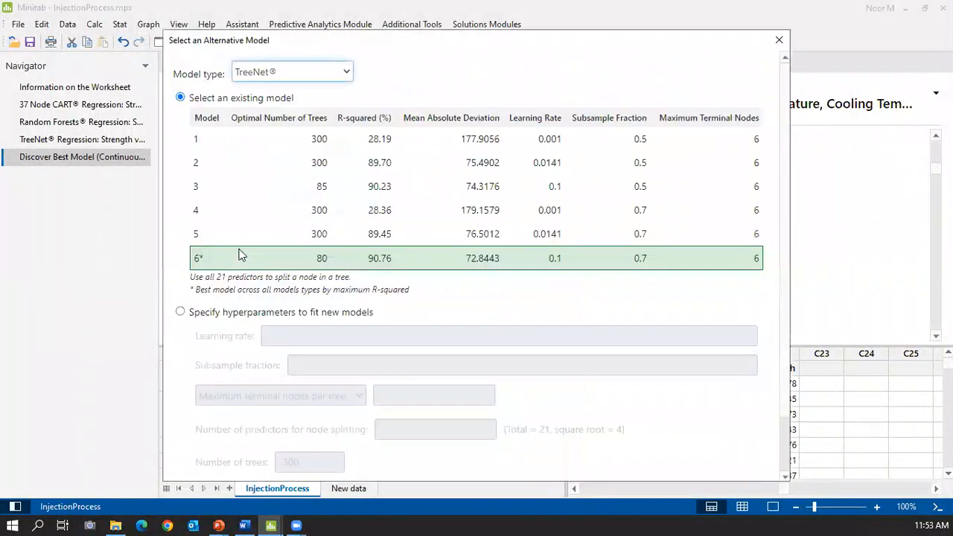
{"action": "left_click", "coordinate": [288, 78]}
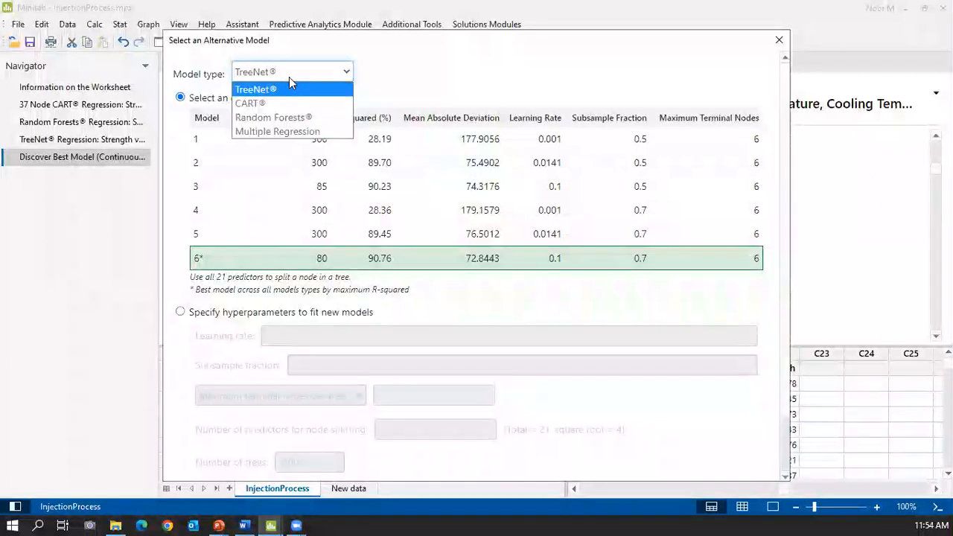
{"action": "left_click", "coordinate": [279, 131]}
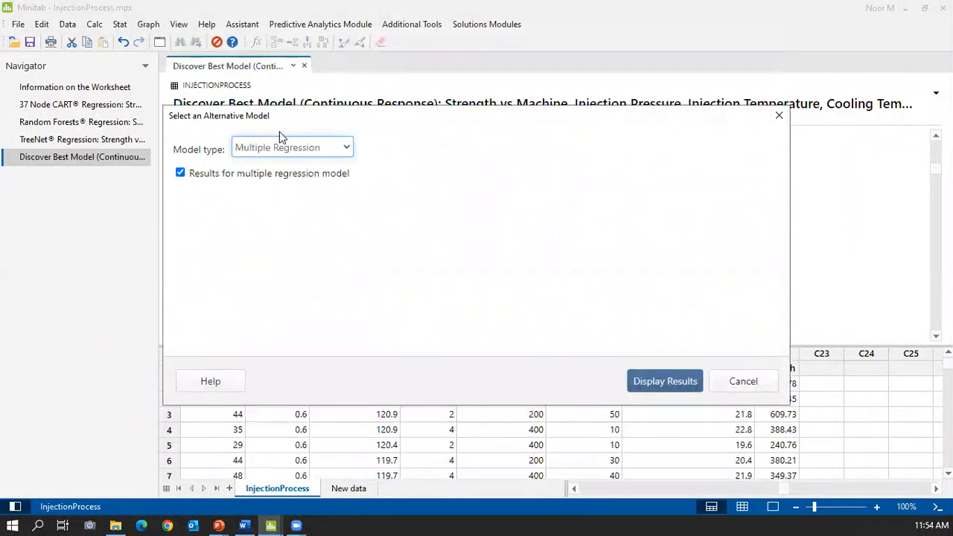
{"action": "left_click", "coordinate": [646, 383]}
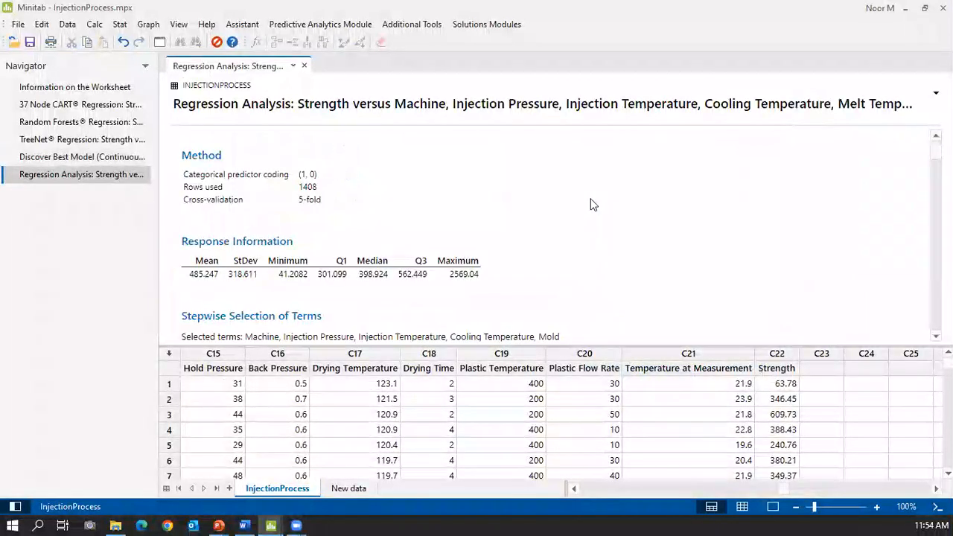
- Review the regression equation, model statistics, analysis of variance and unusual observations, and return to the PowerPoint slide show
{"action": "scroll", "coordinate": [437, 251], "scroll_direction": "down", "scroll_amount": 3}
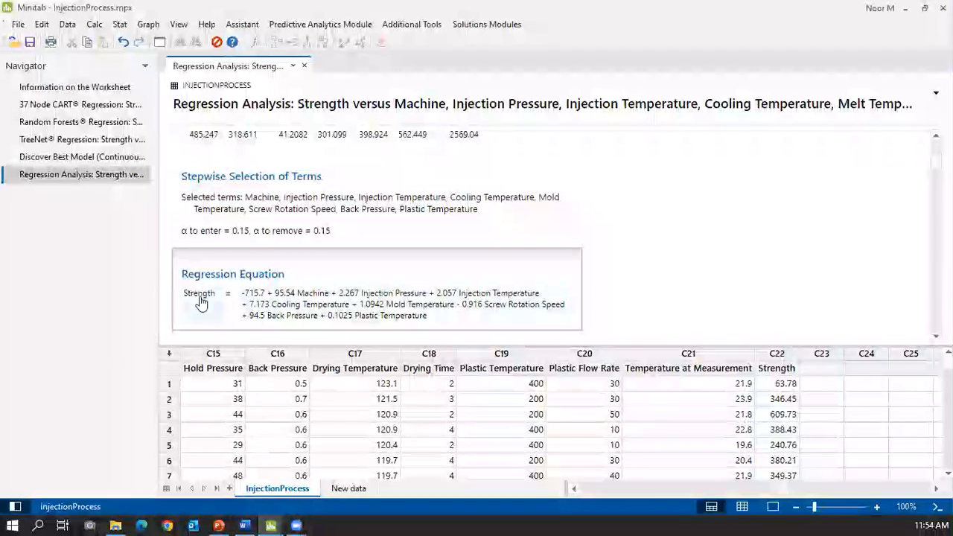
{"action": "scroll", "coordinate": [201, 298], "scroll_direction": "down", "scroll_amount": 3}
{"action": "scroll", "coordinate": [201, 298], "scroll_direction": "down", "scroll_amount": 10}
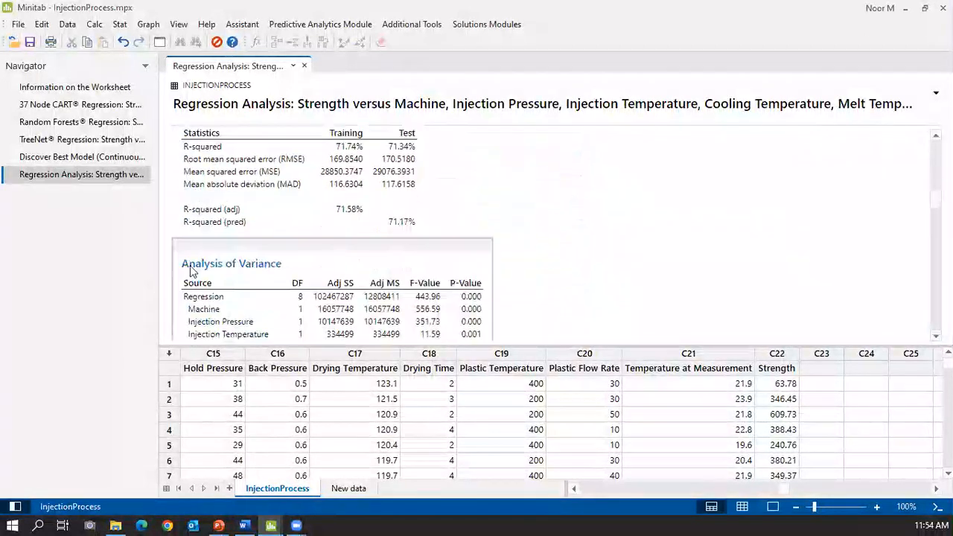
{"action": "scroll", "coordinate": [192, 272], "scroll_direction": "down", "scroll_amount": 2}
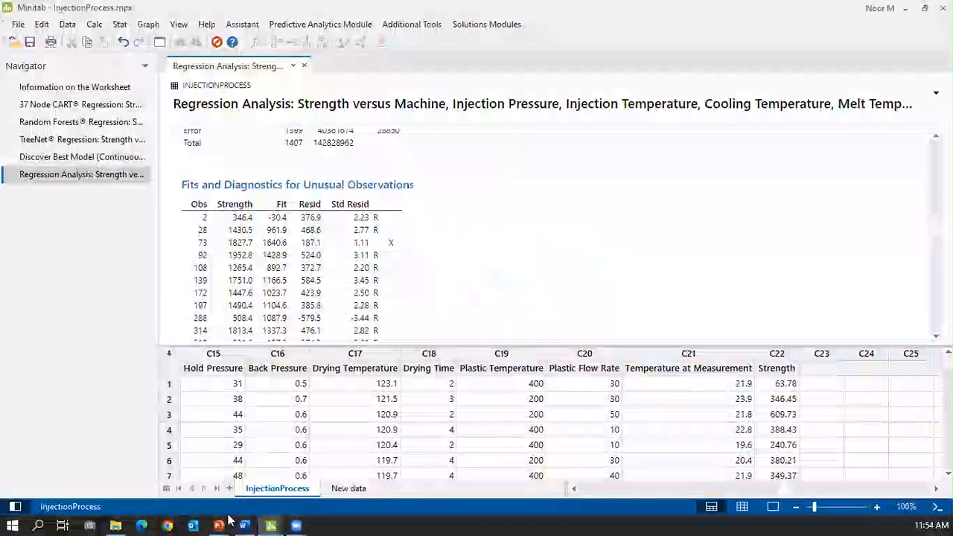
{"action": "mouse_move", "coordinate": [218, 525]}
{"action": "left_click", "coordinate": [370, 467]}
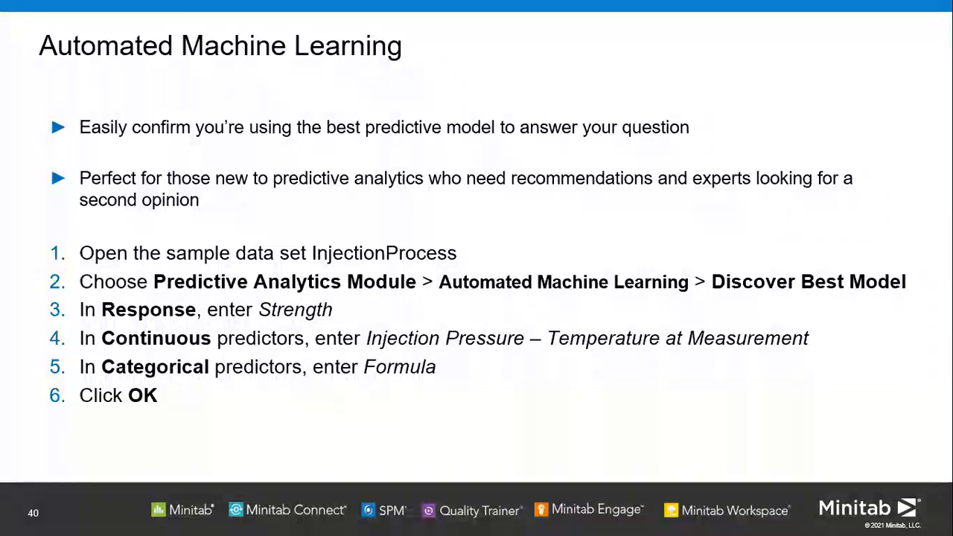
- Review the Model Selection and Prediction slides, and switch to Minitab
{"action": "key", "text": "Right"}
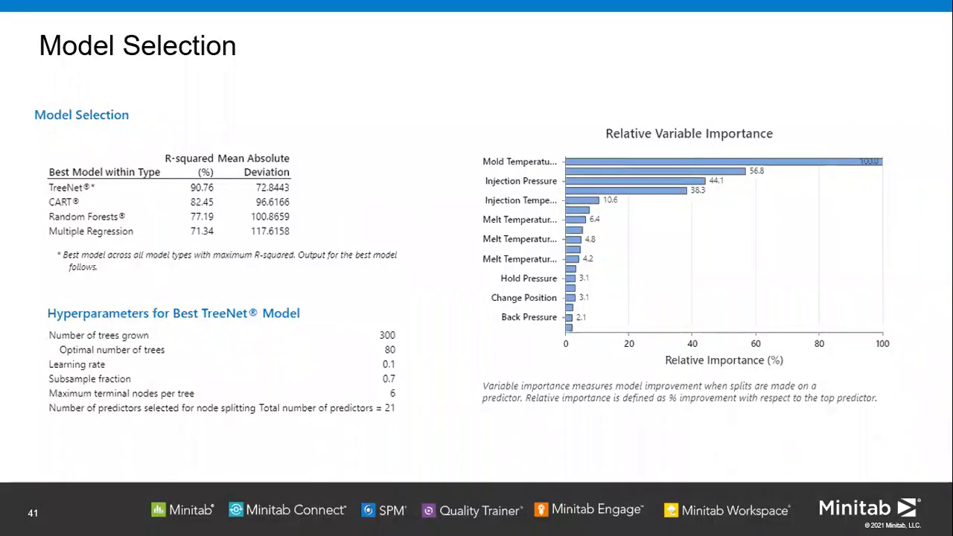
{"action": "key", "text": "Right"}
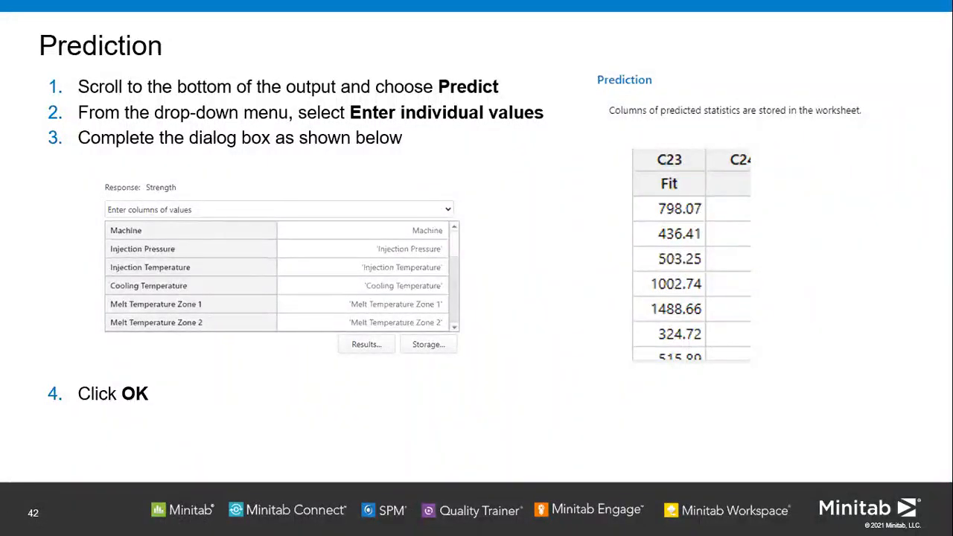
{"action": "key", "text": "alt+Tab"}
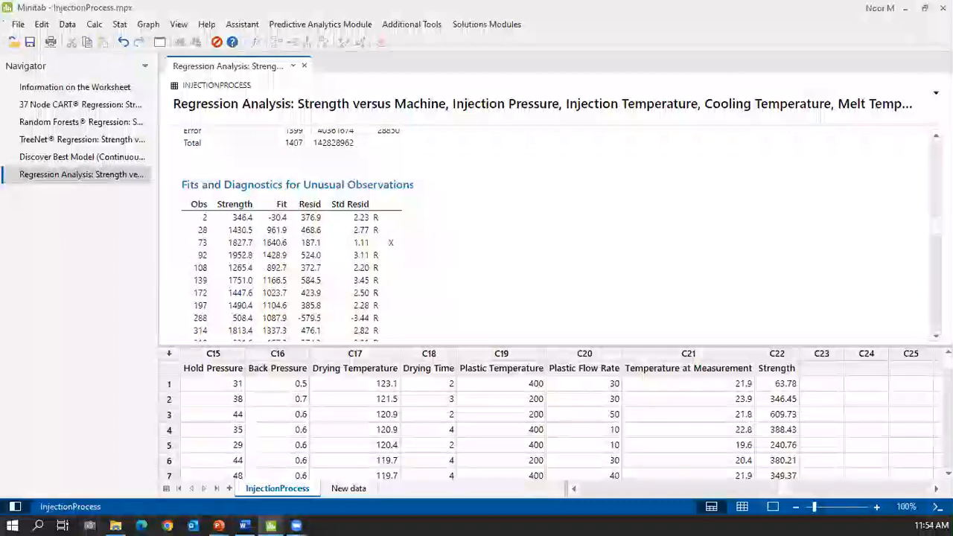
- Display the New data worksheet and go to the prediction option at the end of the Discover Best Model results
{"action": "left_click", "coordinate": [331, 490]}
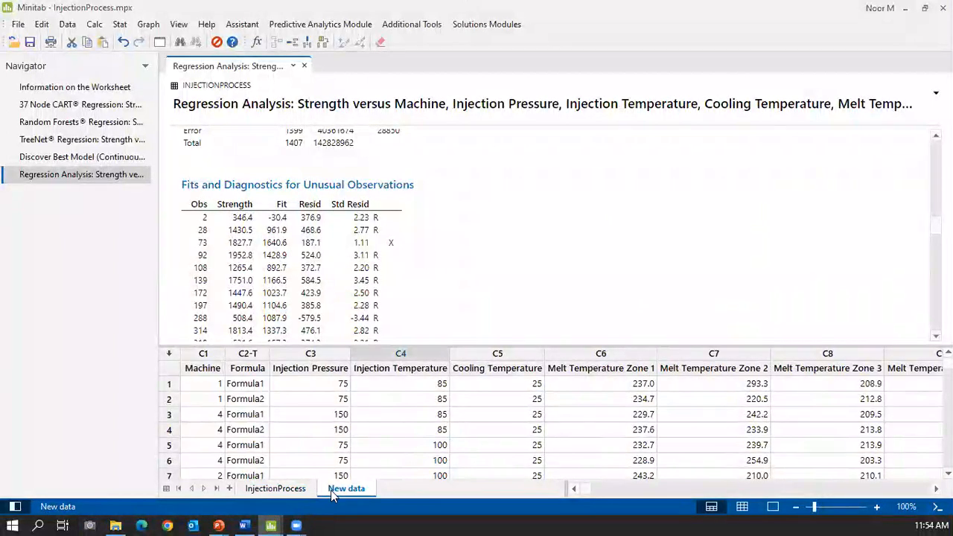
{"action": "left_click", "coordinate": [45, 158]}
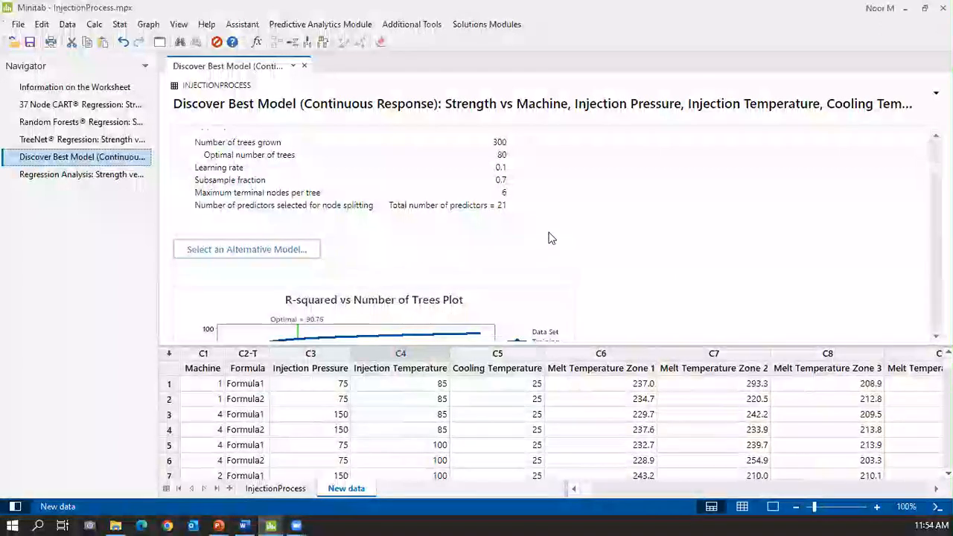
{"action": "scroll", "coordinate": [551, 239], "scroll_direction": "down", "scroll_amount": 15}
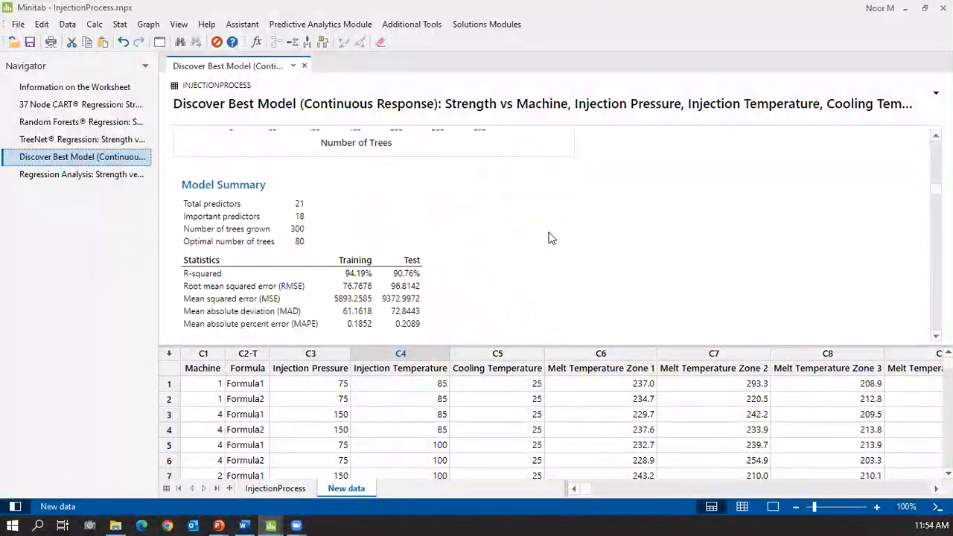
{"action": "scroll", "coordinate": [551, 238], "scroll_direction": "down", "scroll_amount": 10}
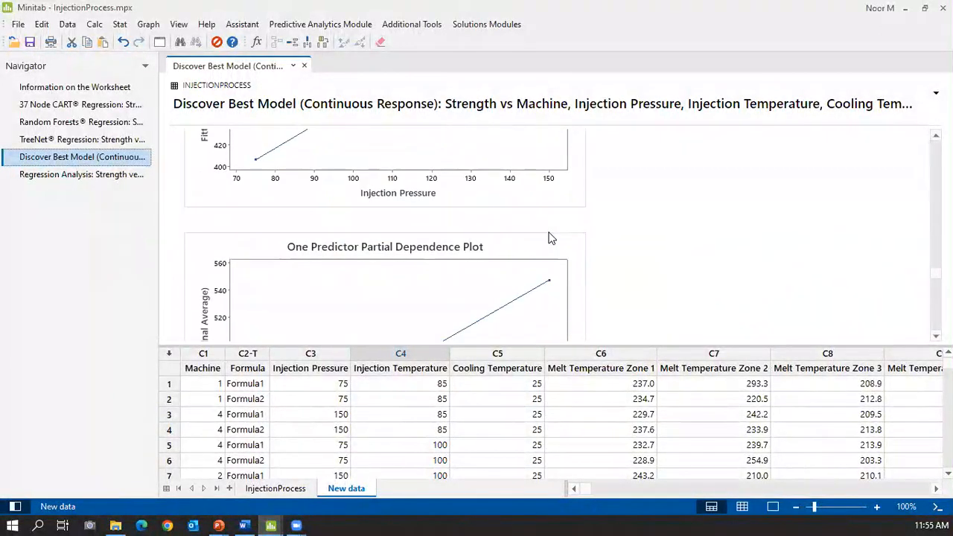
{"action": "scroll", "coordinate": [551, 239], "scroll_direction": "down", "scroll_amount": 2}
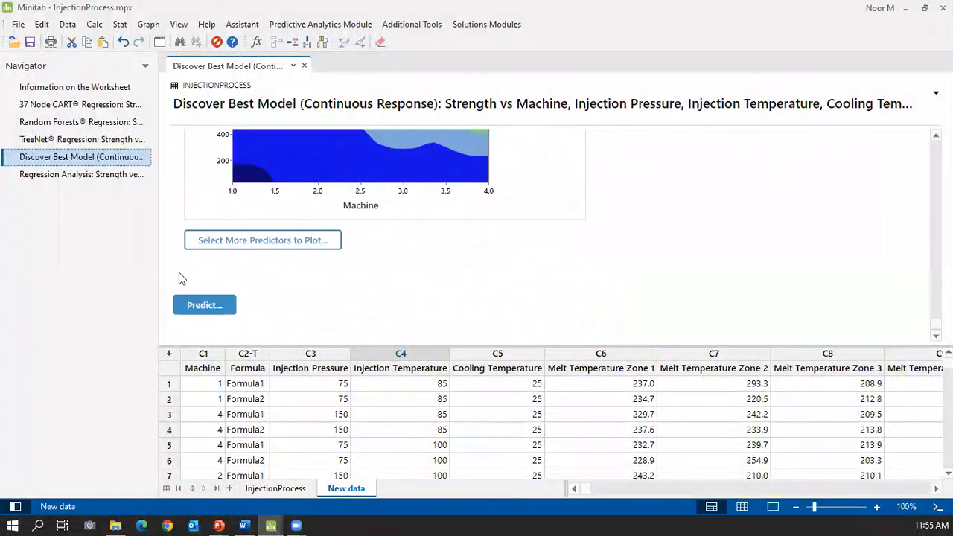
- Check the end of the TreeNet Regression results for the prediction option, and return to the Discover Best Model results
{"action": "left_click", "coordinate": [60, 140]}
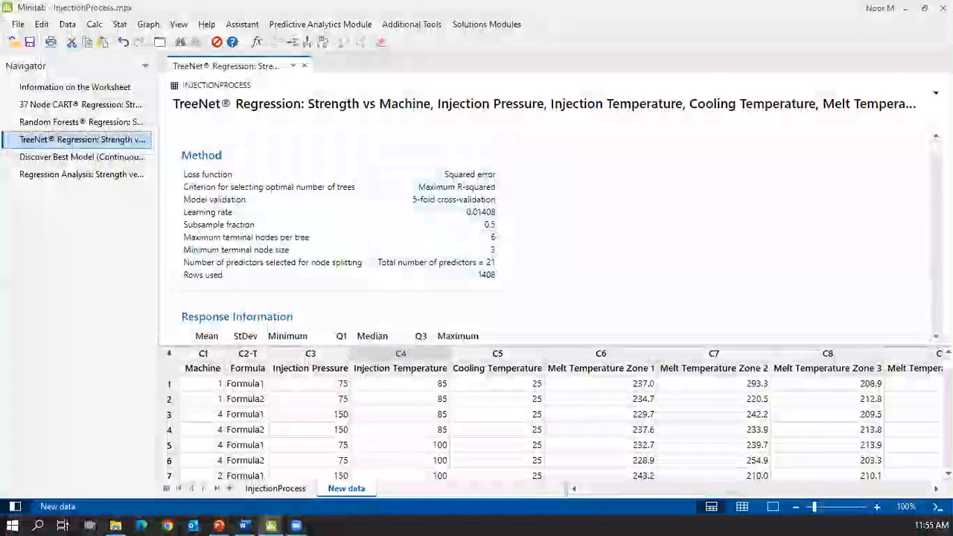
{"action": "scroll", "coordinate": [199, 328], "scroll_direction": "down", "scroll_amount": 15}
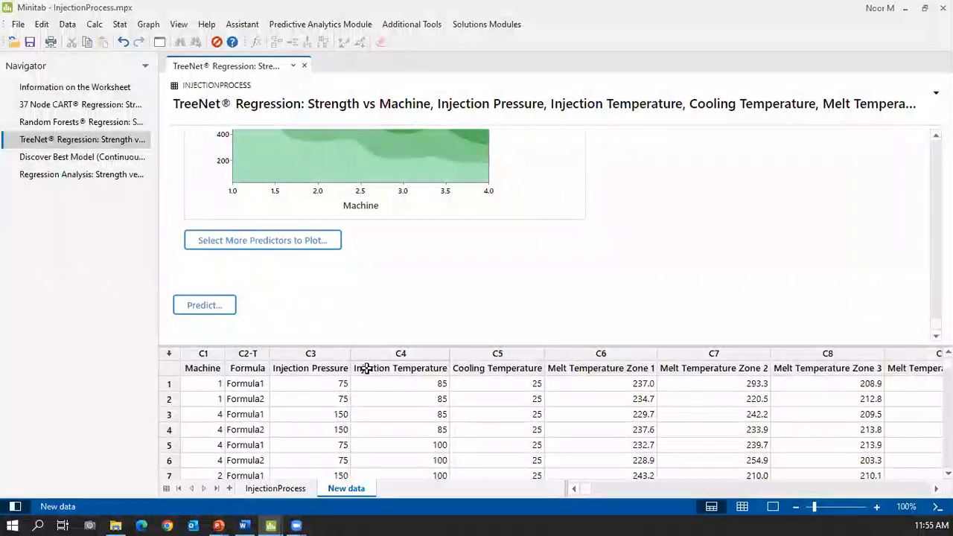
{"action": "left_click", "coordinate": [71, 157]}
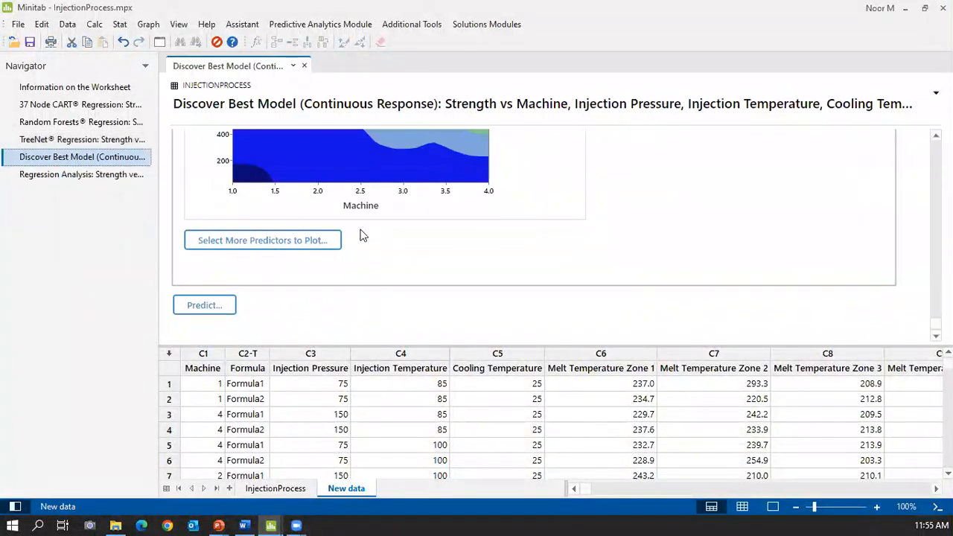
- Start a prediction of Strength from columns of values and assign the Machine column to the Machine predictor
{"action": "left_click", "coordinate": [203, 305]}
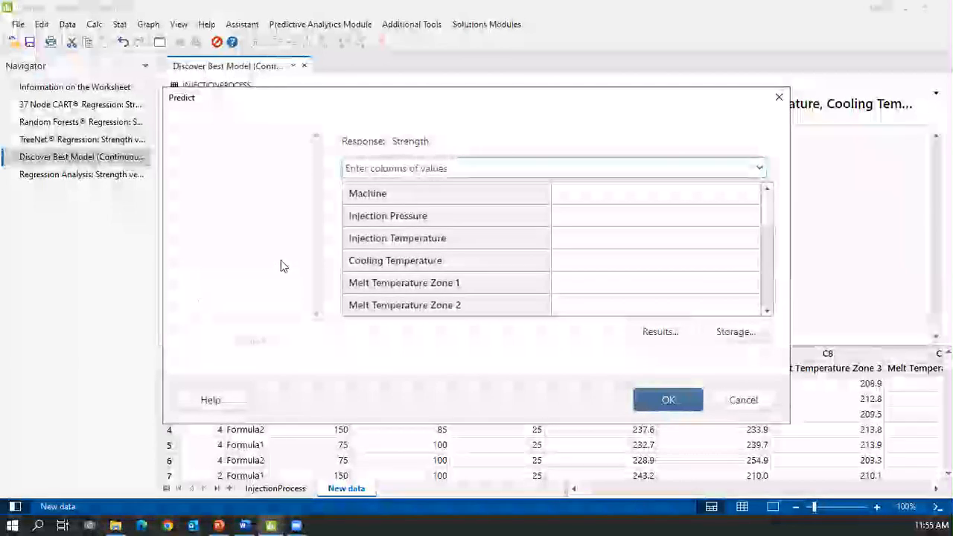
{"action": "left_click", "coordinate": [458, 168]}
{"action": "left_click", "coordinate": [451, 184]}
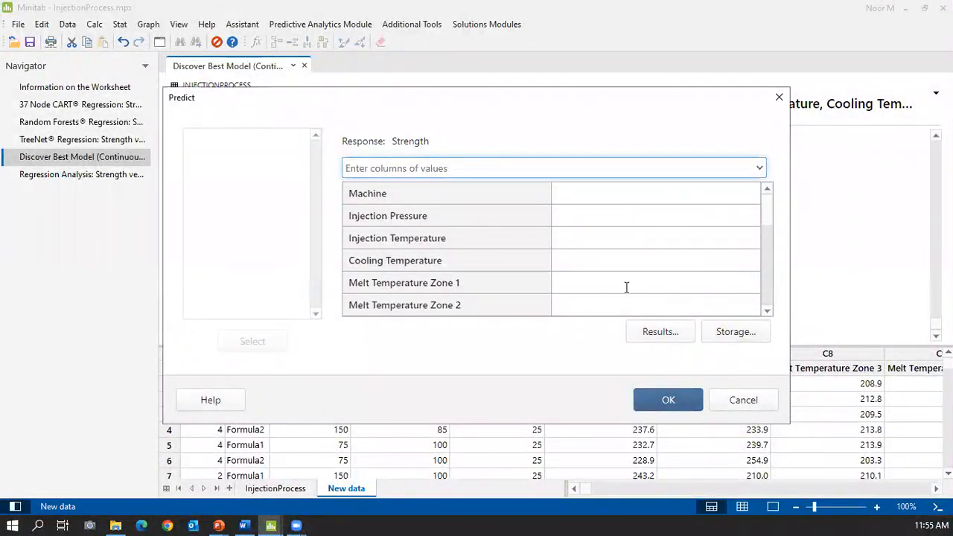
{"action": "left_click", "coordinate": [570, 196]}
{"action": "left_click", "coordinate": [228, 144]}
{"action": "double_click", "coordinate": [228, 143]}
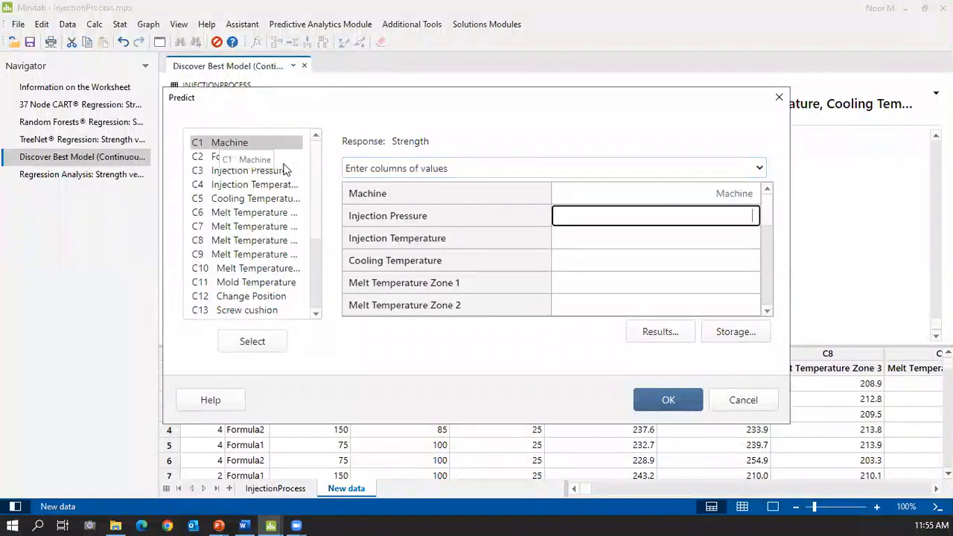
- Assign the Injection Pressure, Injection Temperature and Cooling Temperature columns to their matching predictors
{"action": "left_click", "coordinate": [232, 173]}
{"action": "double_click", "coordinate": [232, 173]}
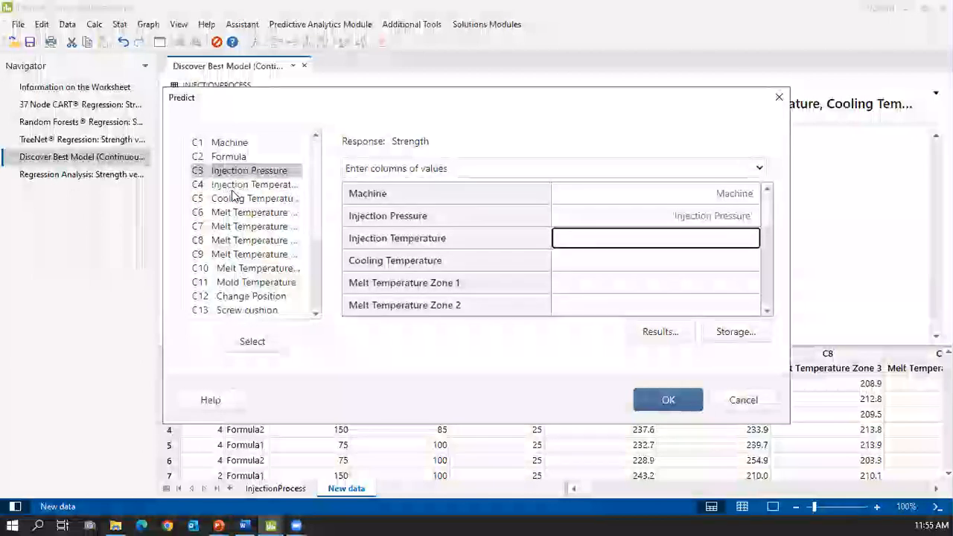
{"action": "left_click", "coordinate": [233, 188]}
{"action": "double_click", "coordinate": [232, 188]}
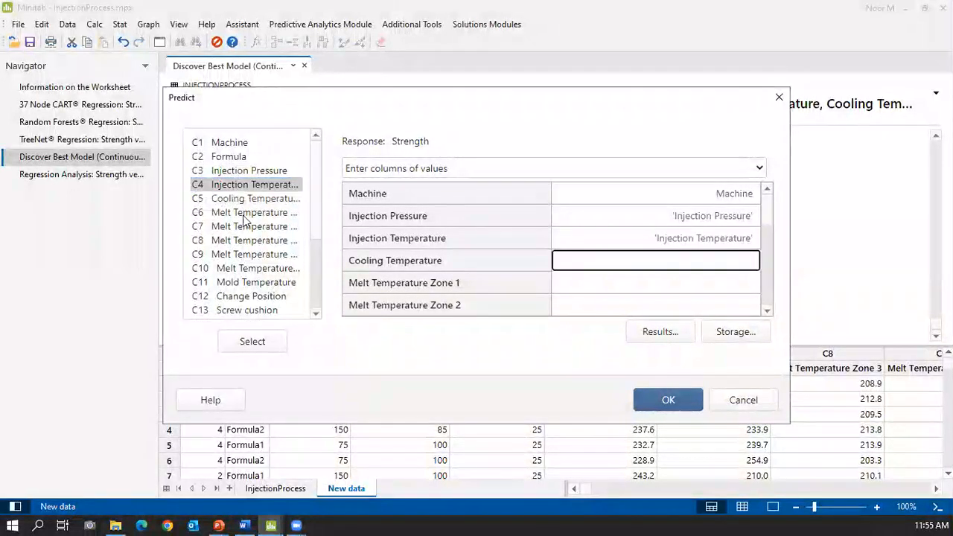
{"action": "left_click", "coordinate": [238, 204]}
{"action": "double_click", "coordinate": [238, 204]}
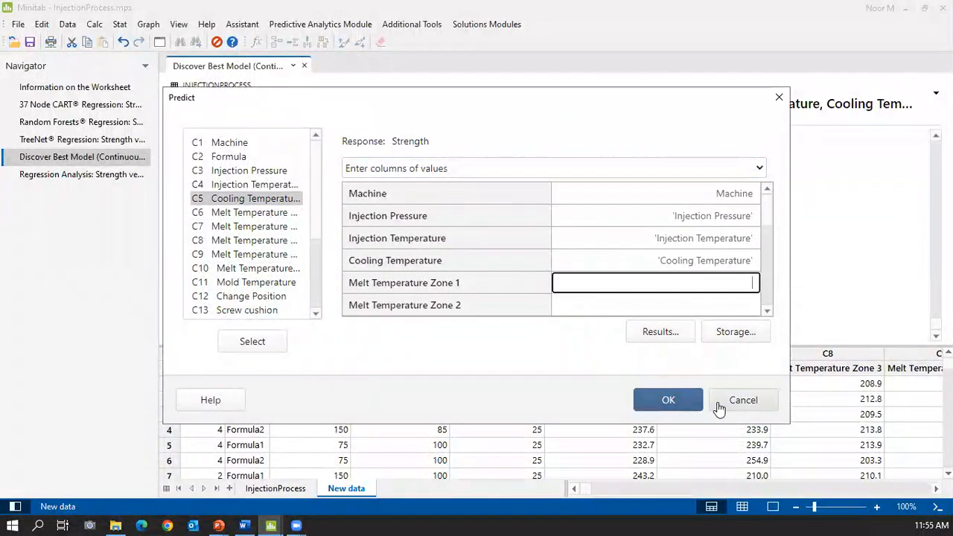
- Try to run the prediction with the assigned columns, and close the Predict dialog
{"action": "left_click", "coordinate": [667, 399]}
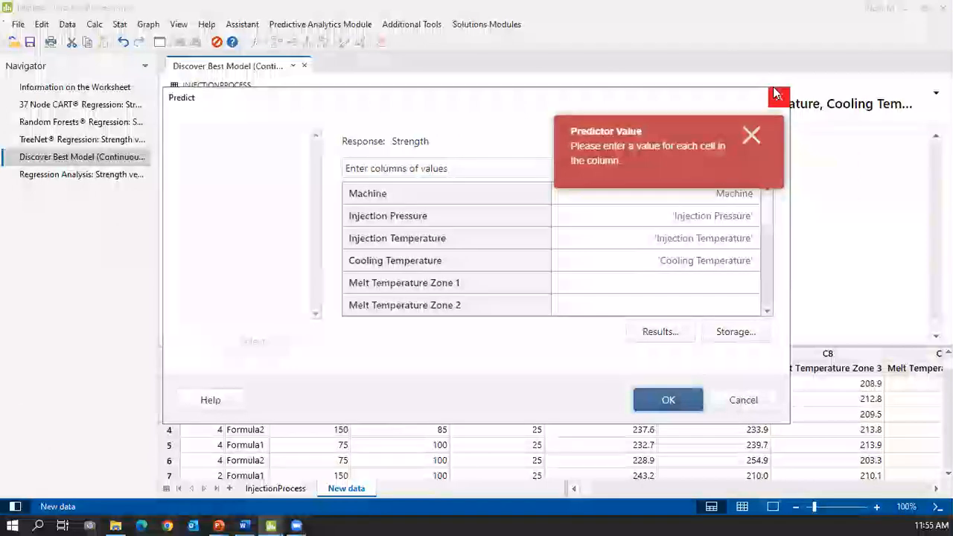
{"action": "left_click", "coordinate": [752, 134]}
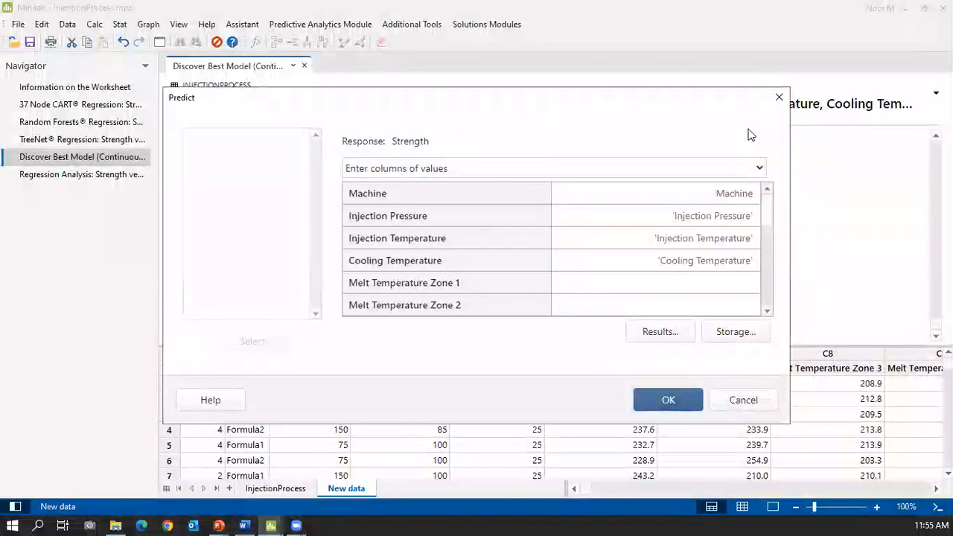
{"action": "left_click", "coordinate": [779, 97]}
- Return to the PowerPoint slide show and advance to the Pros and Cons slide
{"action": "mouse_move", "coordinate": [220, 524]}
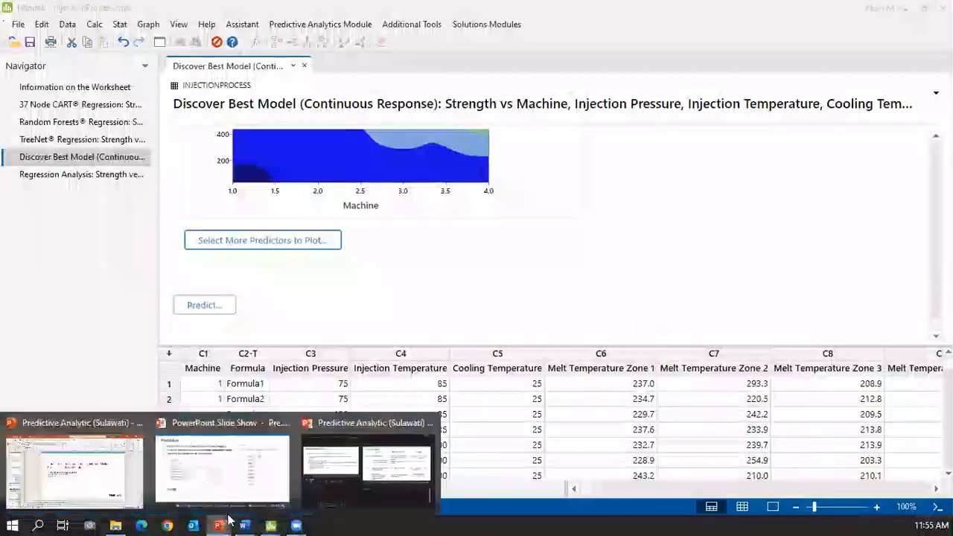
{"action": "left_click", "coordinate": [357, 475]}
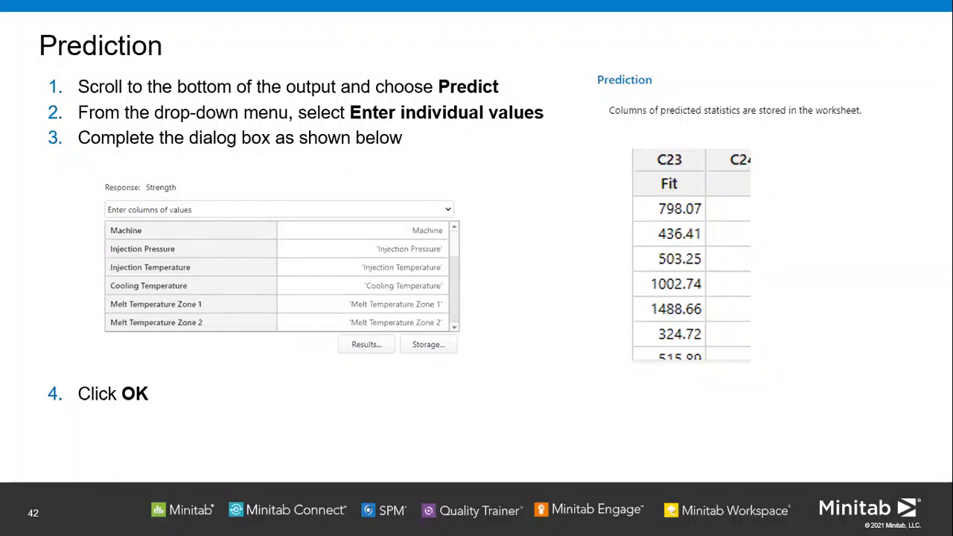
{"action": "key", "text": "Right"}
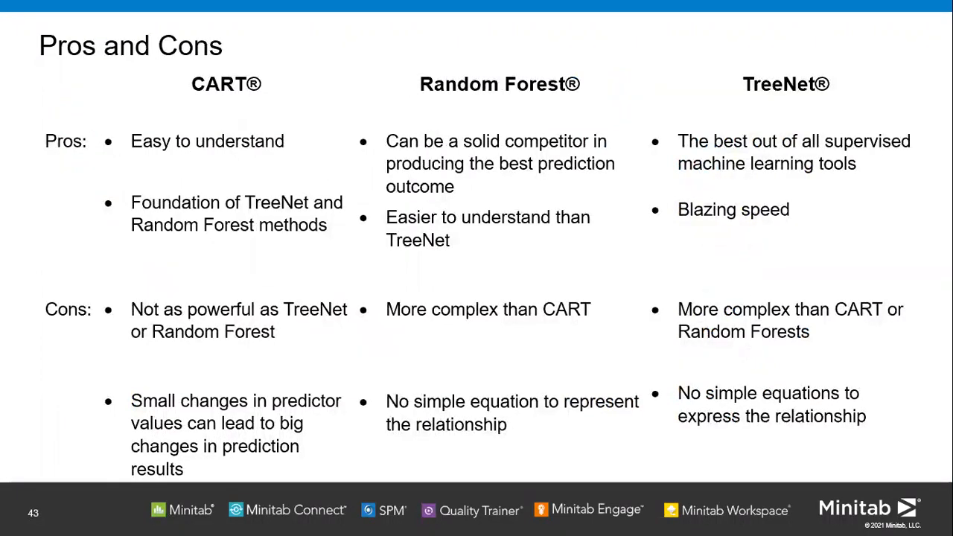